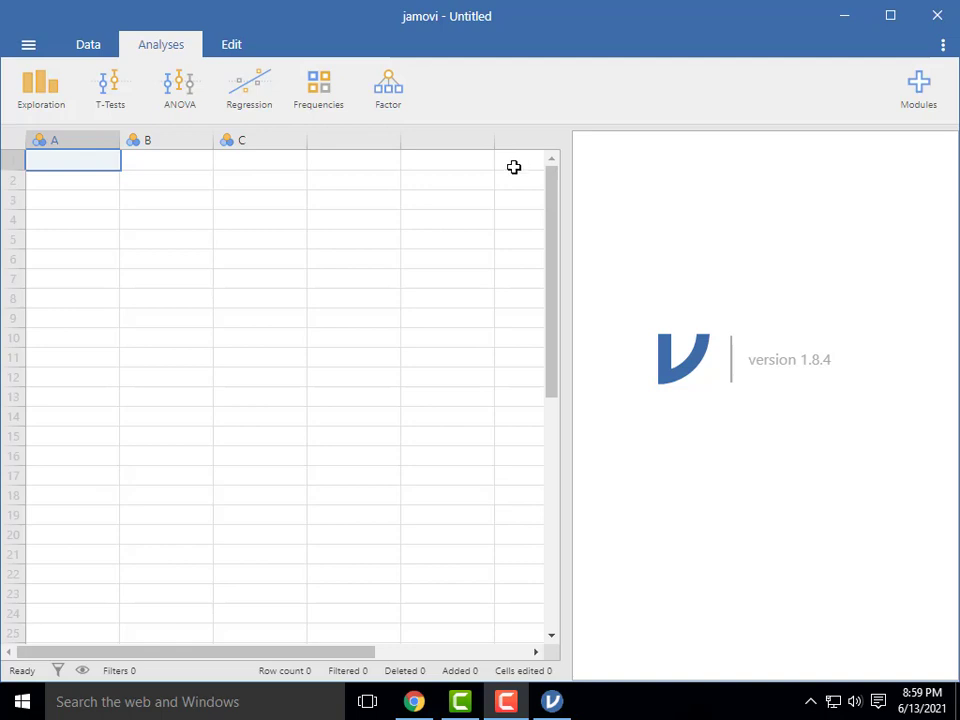
# Rename variable A as gender and give it the description "gender of the sample"
pyautogui.click(40, 145)
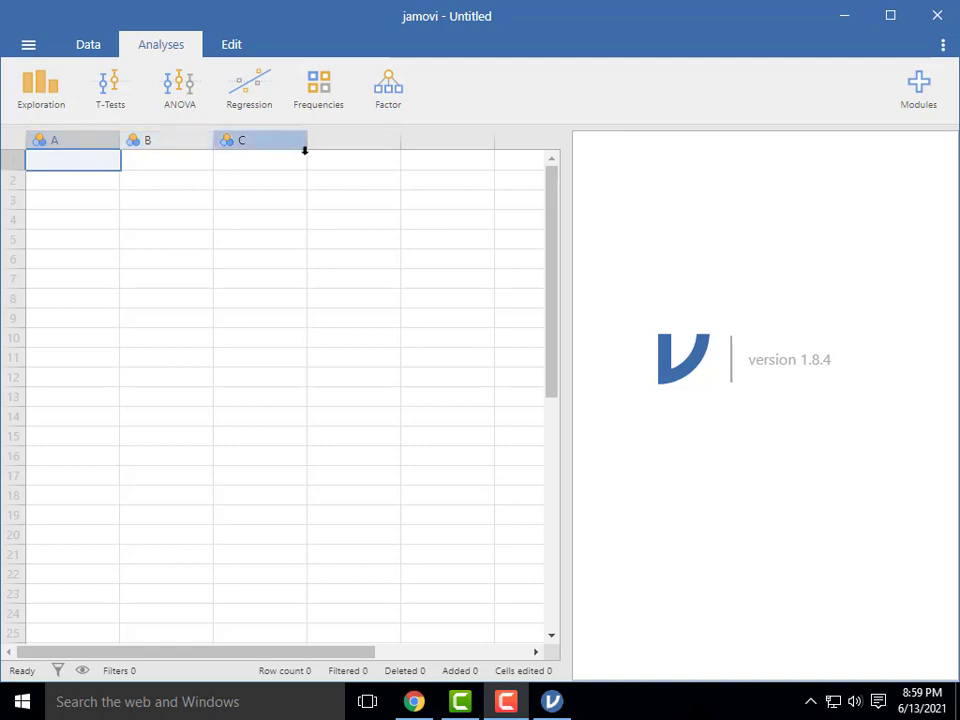
pyautogui.click(89, 46)
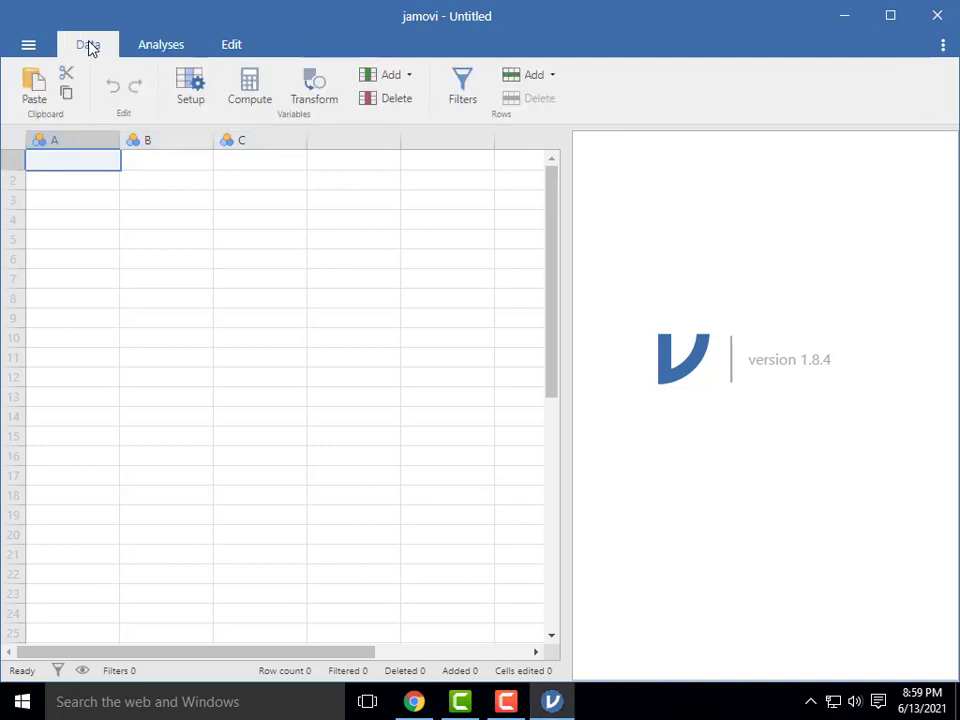
pyautogui.click(191, 86)
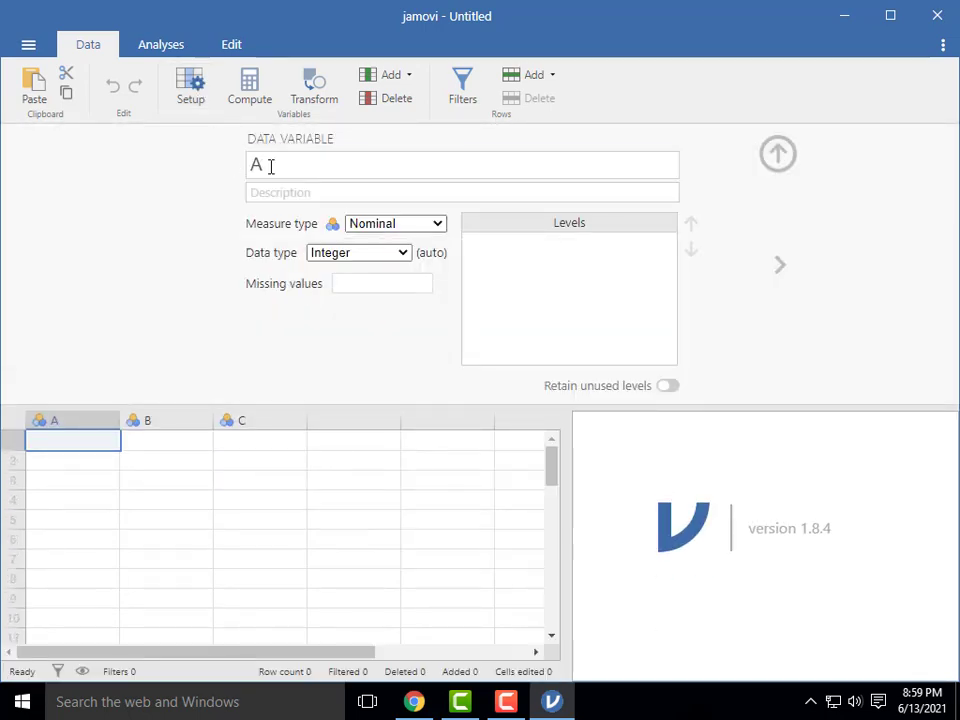
pyautogui.click(270, 166)
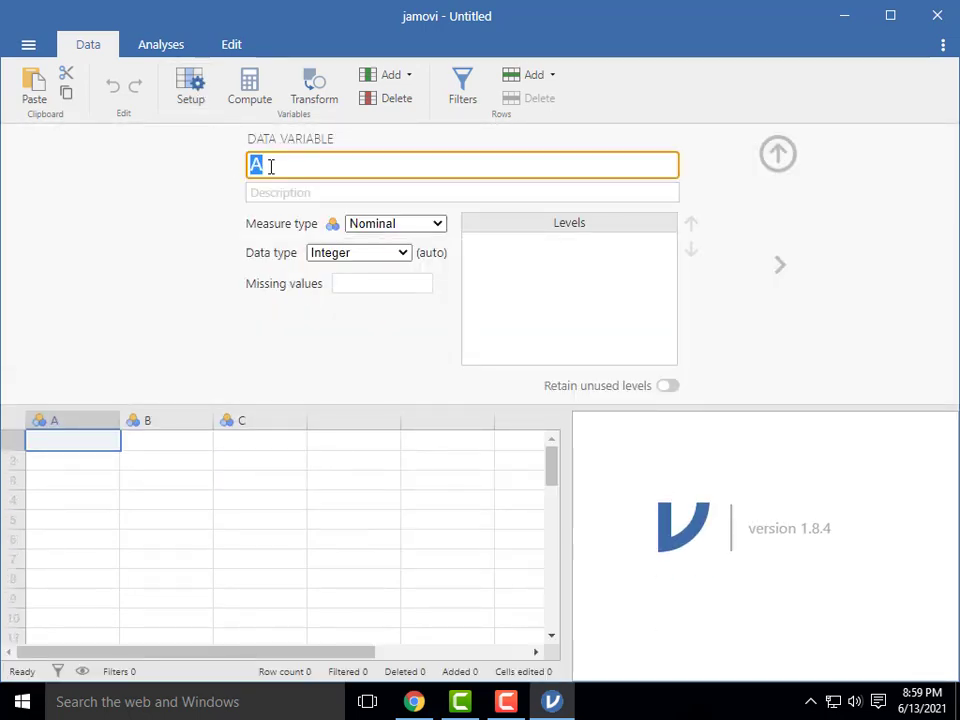
pyautogui.write('gender')
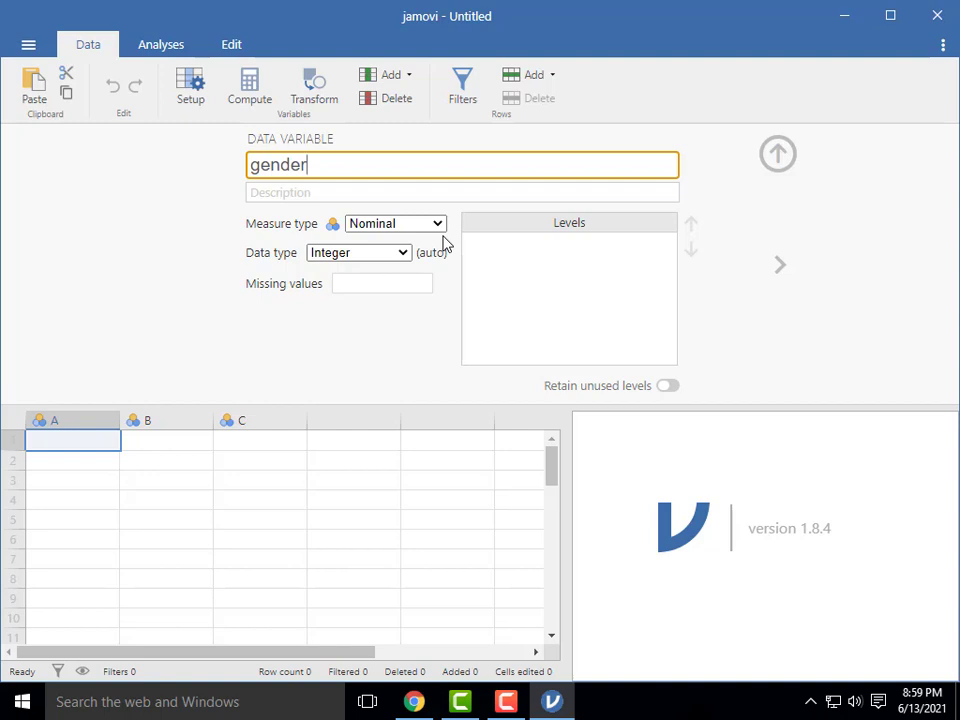
pyautogui.click(317, 192)
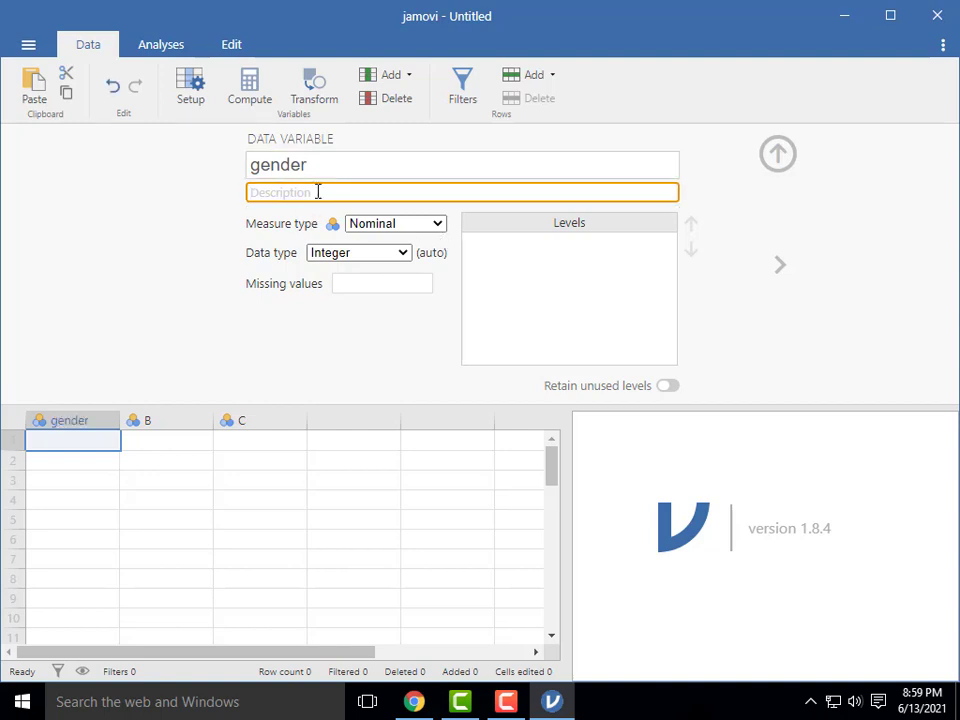
pyautogui.write('gender of the sample')
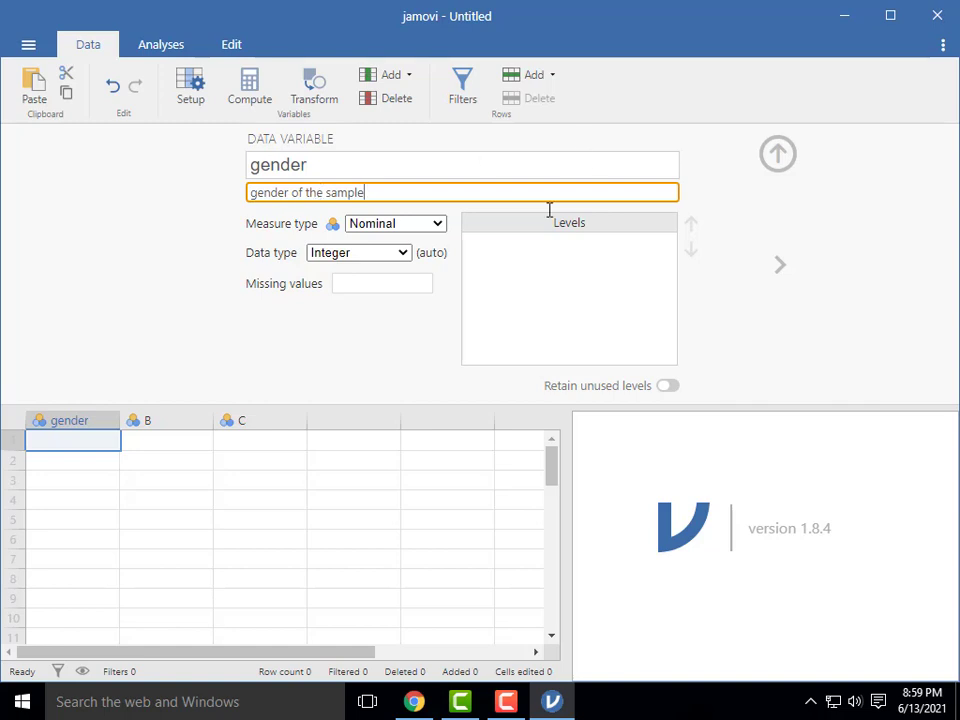
# Rename variable B as age, describe it as "age", and close the variable setup
pyautogui.click(163, 420)
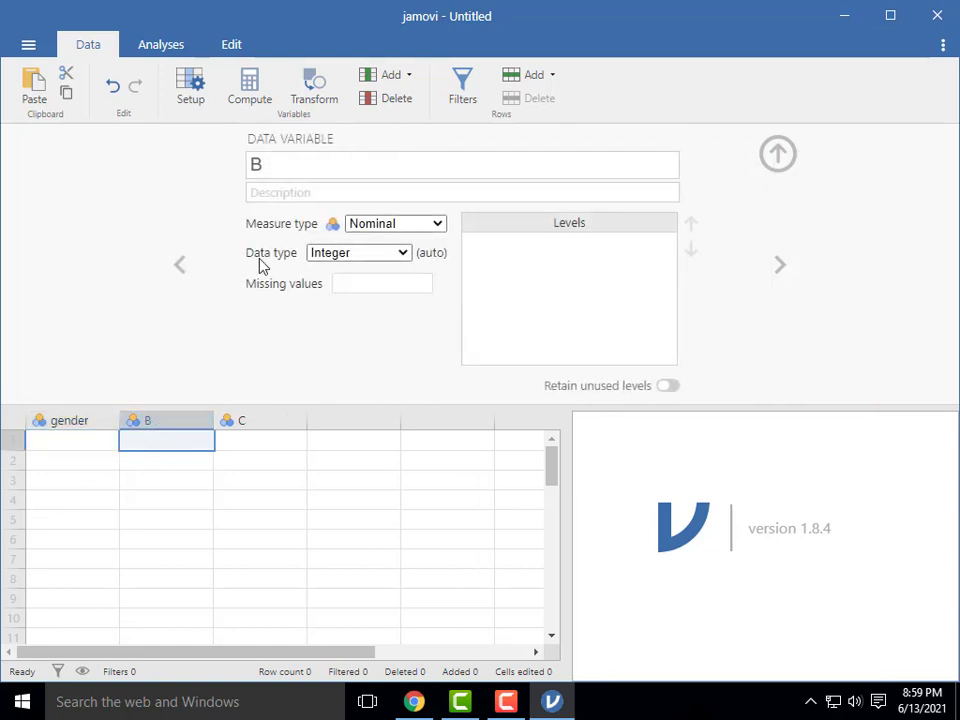
pyautogui.click(272, 166)
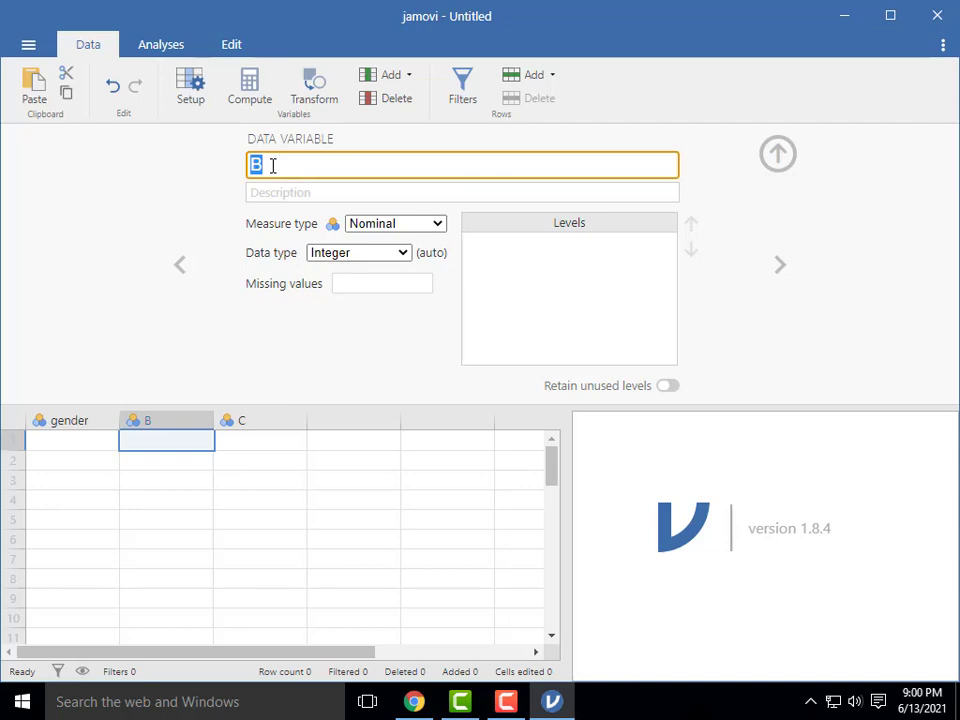
pyautogui.write('age')
pyautogui.click(264, 194)
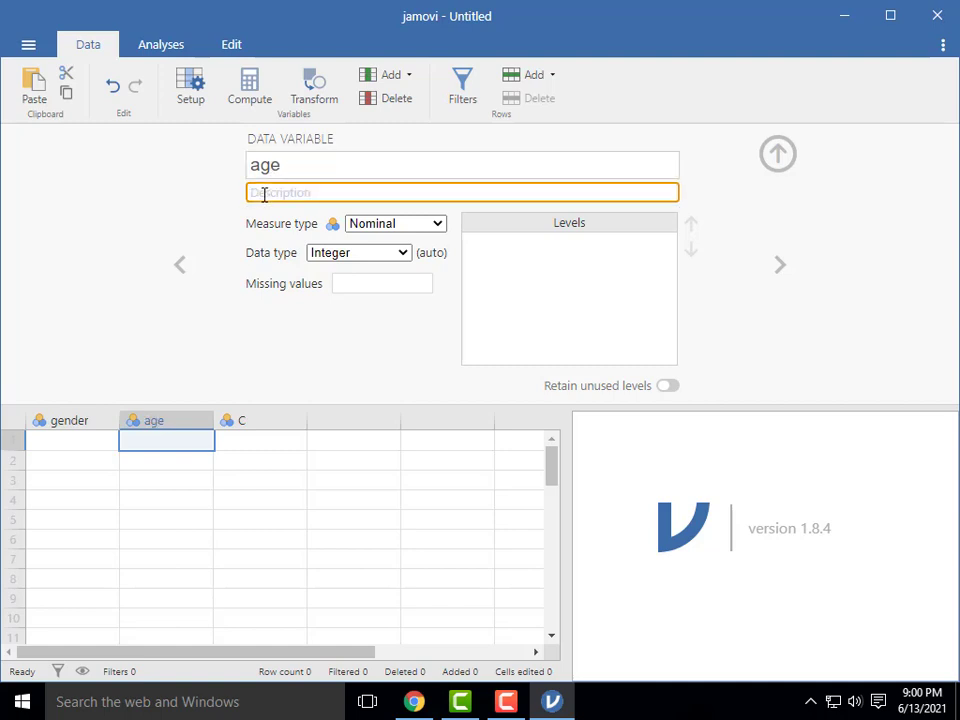
pyautogui.write('age')
pyautogui.click(268, 419)
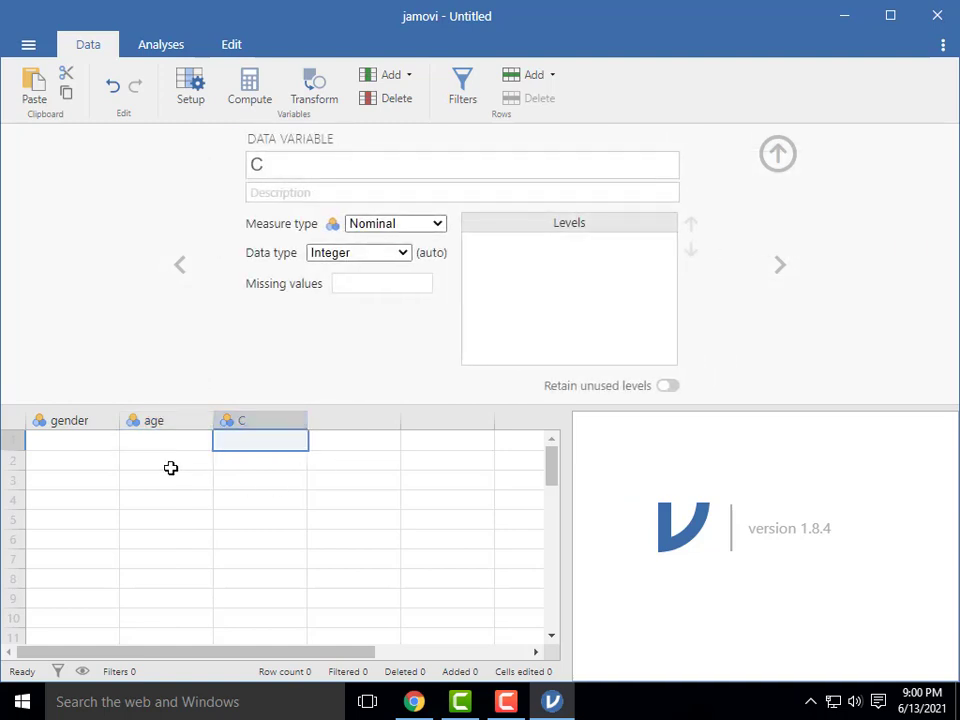
pyautogui.click(786, 152)
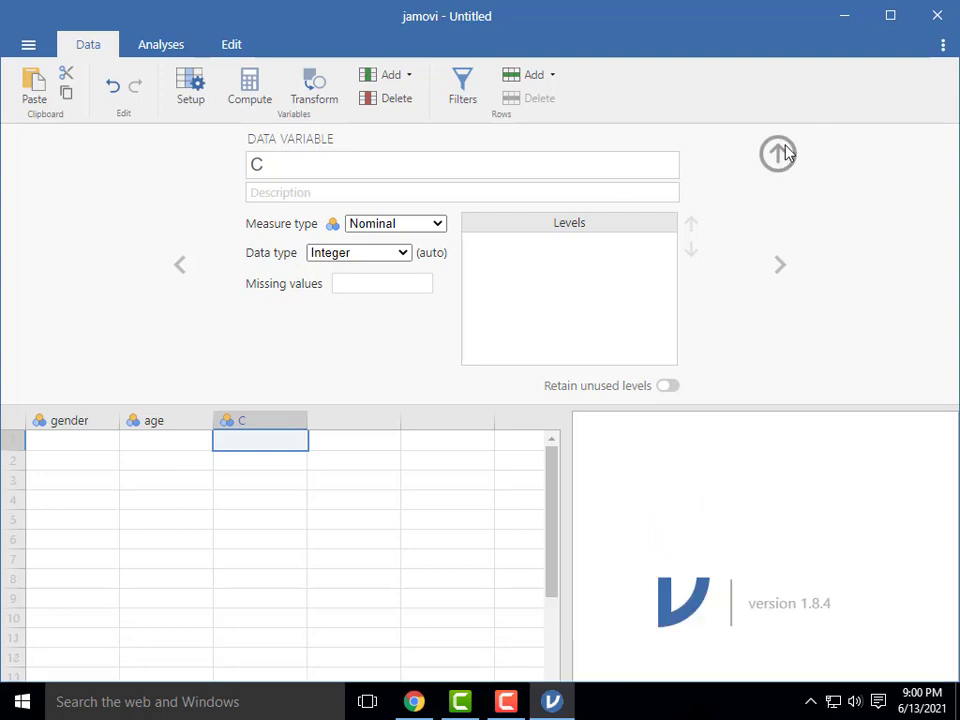
# Enter the values 1, 2, 2, 2, 1 in the first five rows of the gender column
pyautogui.click(67, 164)
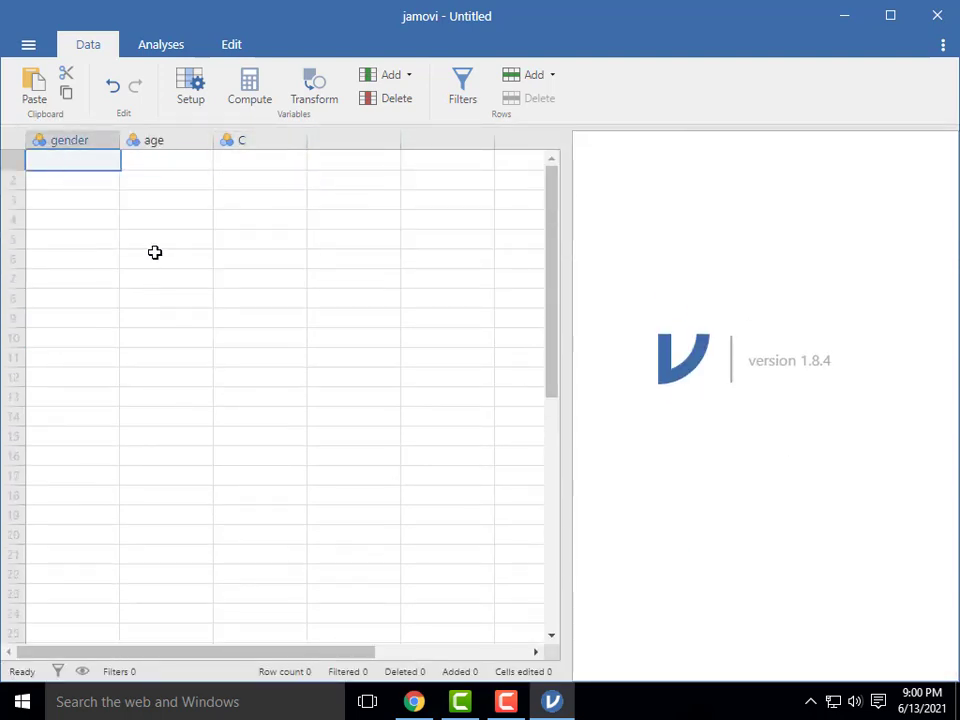
pyautogui.write('1')
pyautogui.press('Return')
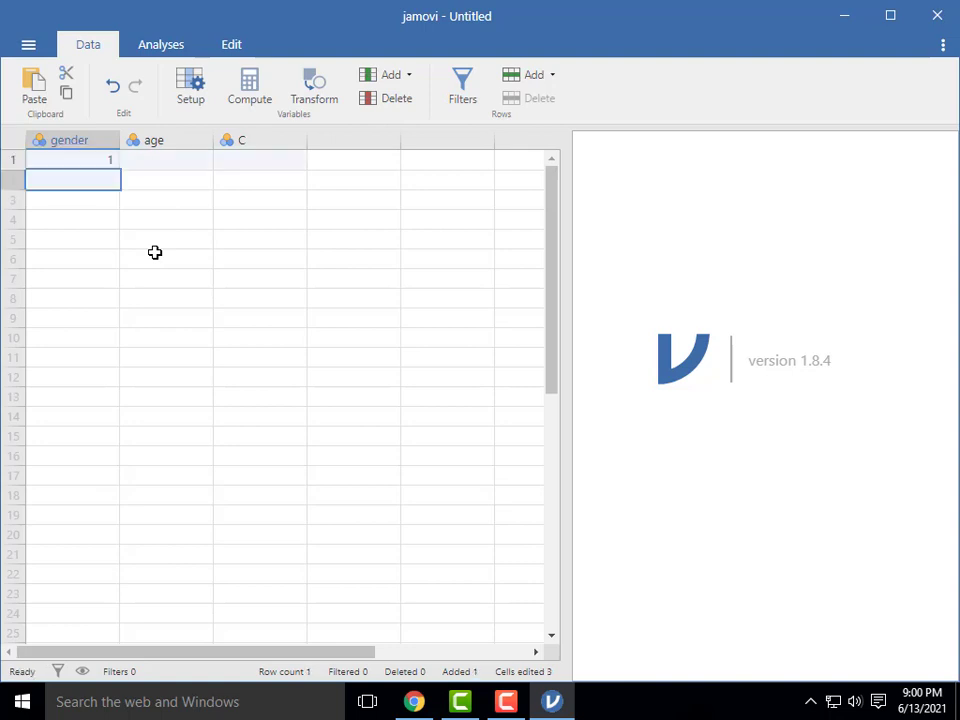
pyautogui.write('2')
pyautogui.press('Return')
pyautogui.write('2')
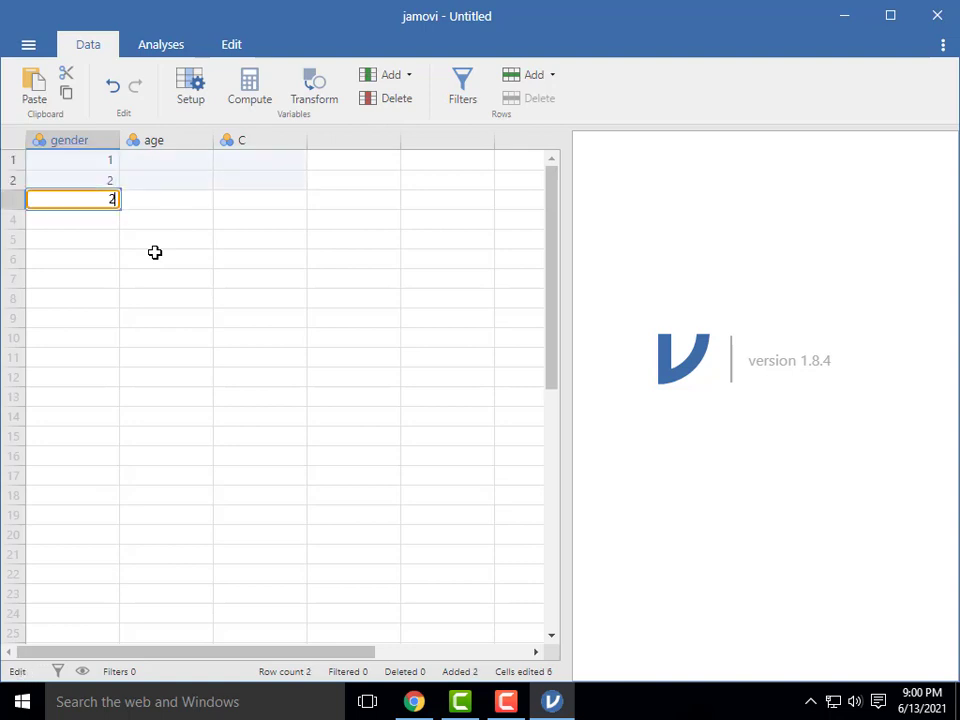
pyautogui.press('Return')
pyautogui.write('2')
pyautogui.press('Return')
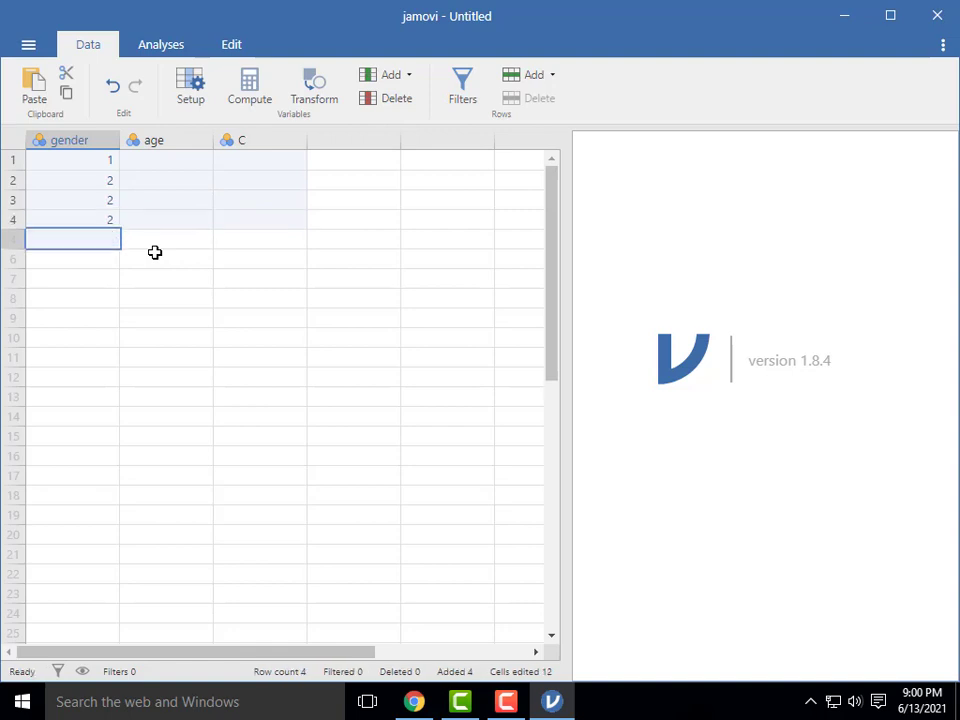
pyautogui.write('1')
pyautogui.press('Return')
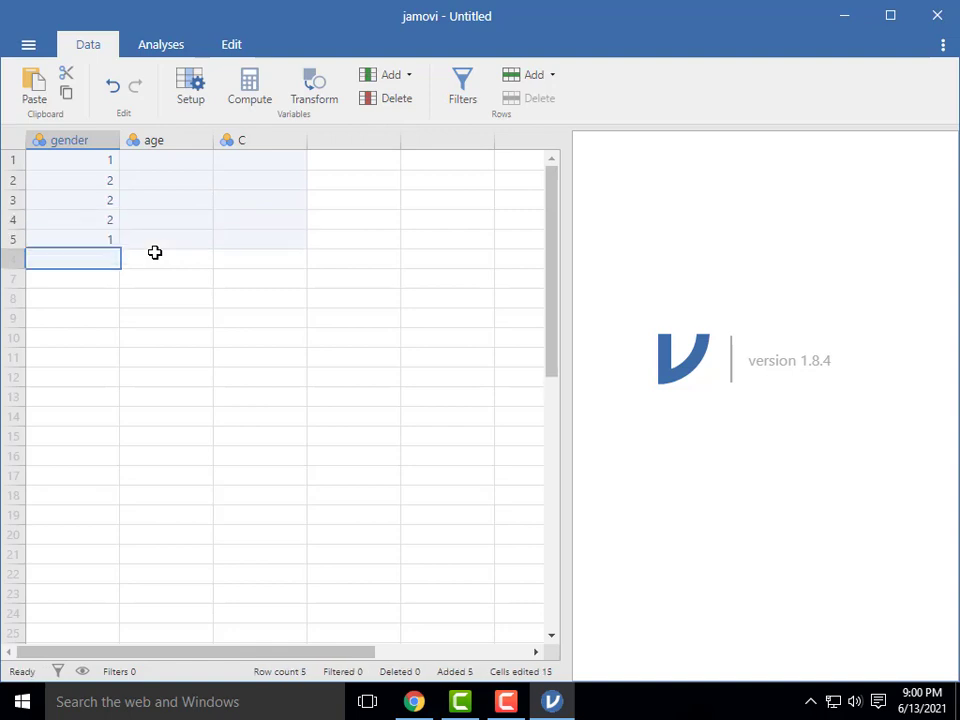
# Delete the gender, age and C columns from the data sheet
pyautogui.click(141, 165)
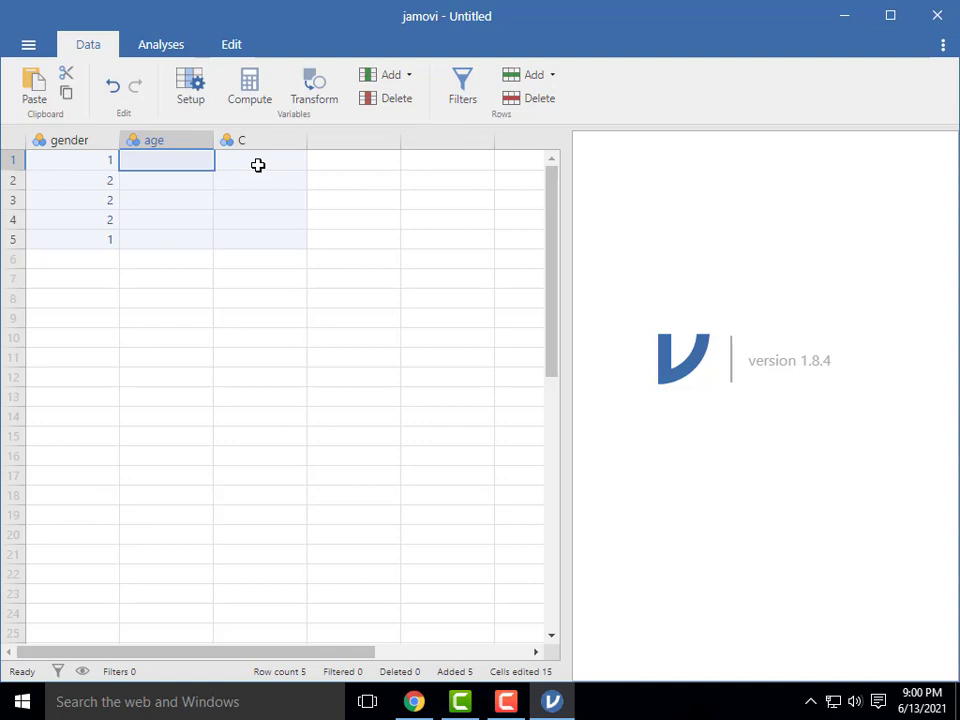
pyautogui.click(373, 168)
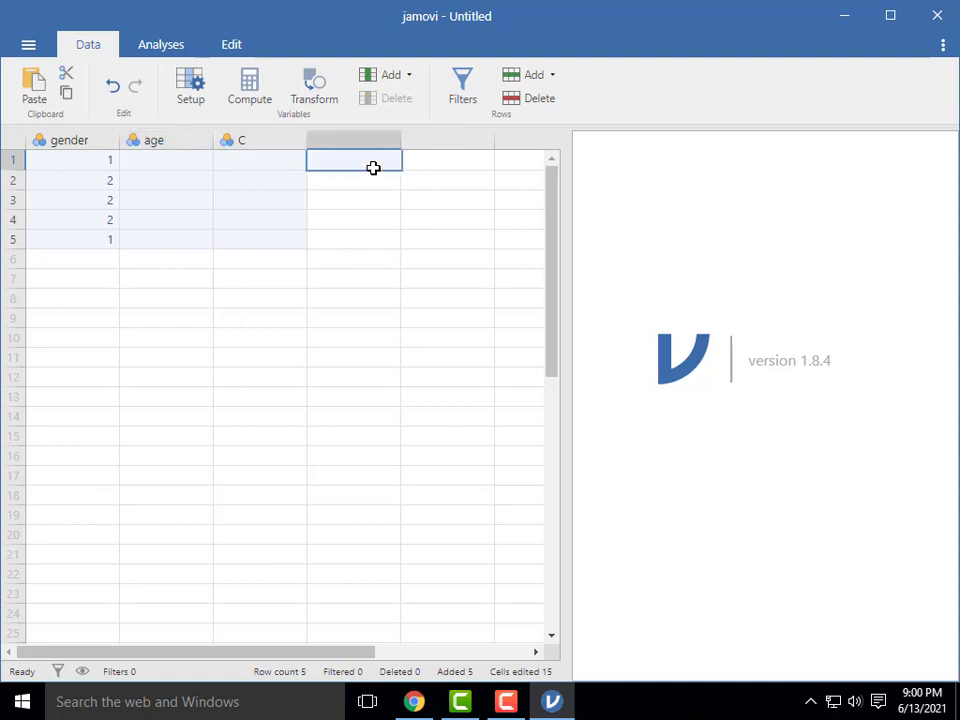
pyautogui.click(82, 141)
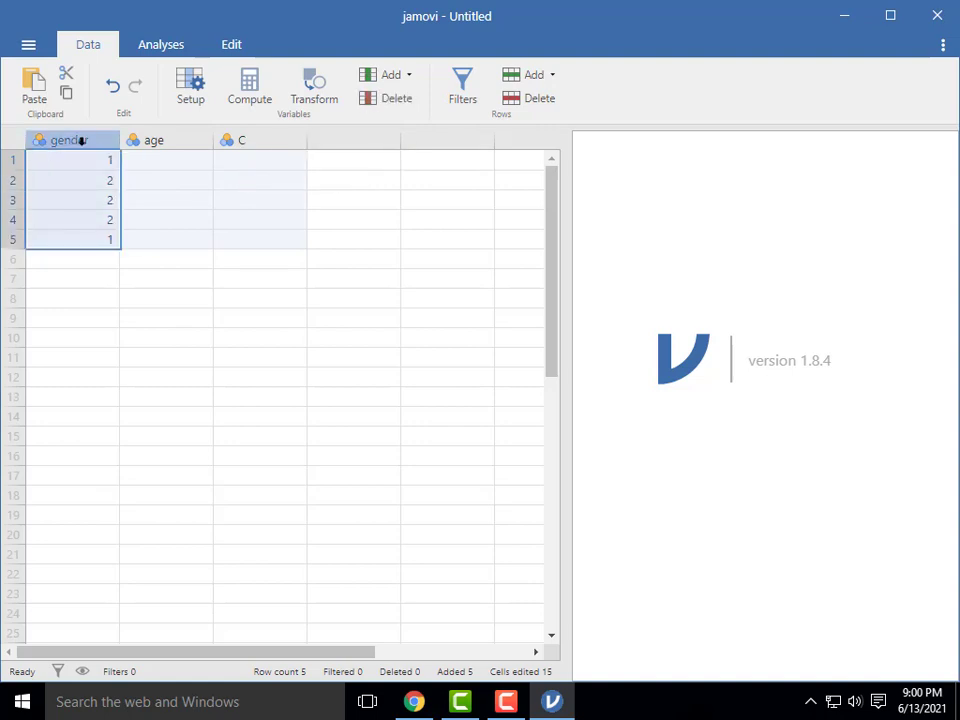
pyautogui.hotkey('shift', 'Right')
pyautogui.hotkey('shift', 'Right')
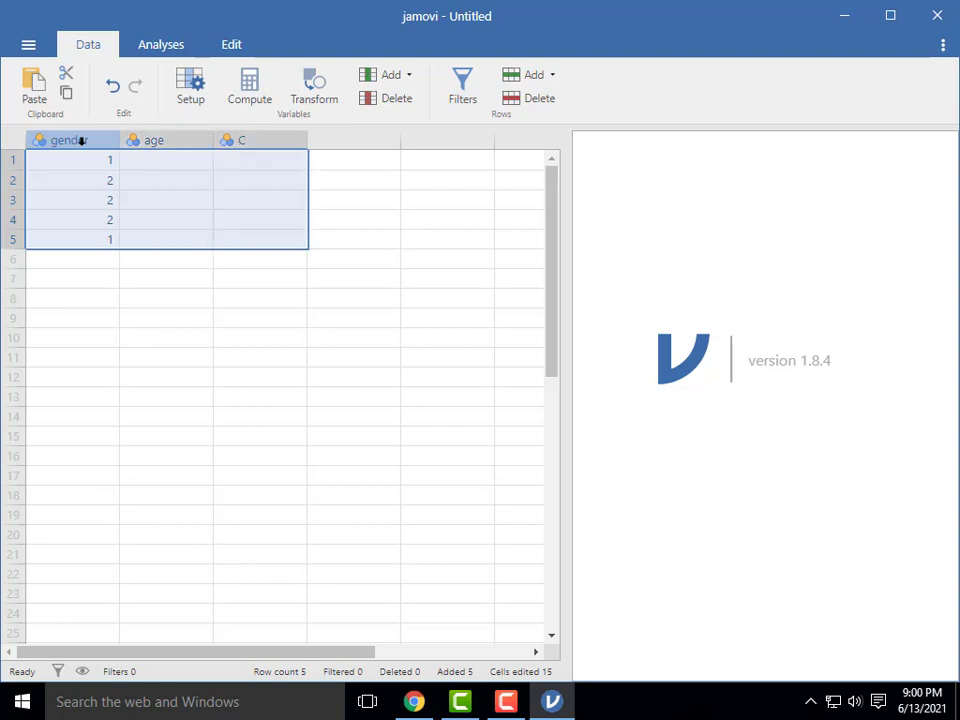
pyautogui.click(396, 100)
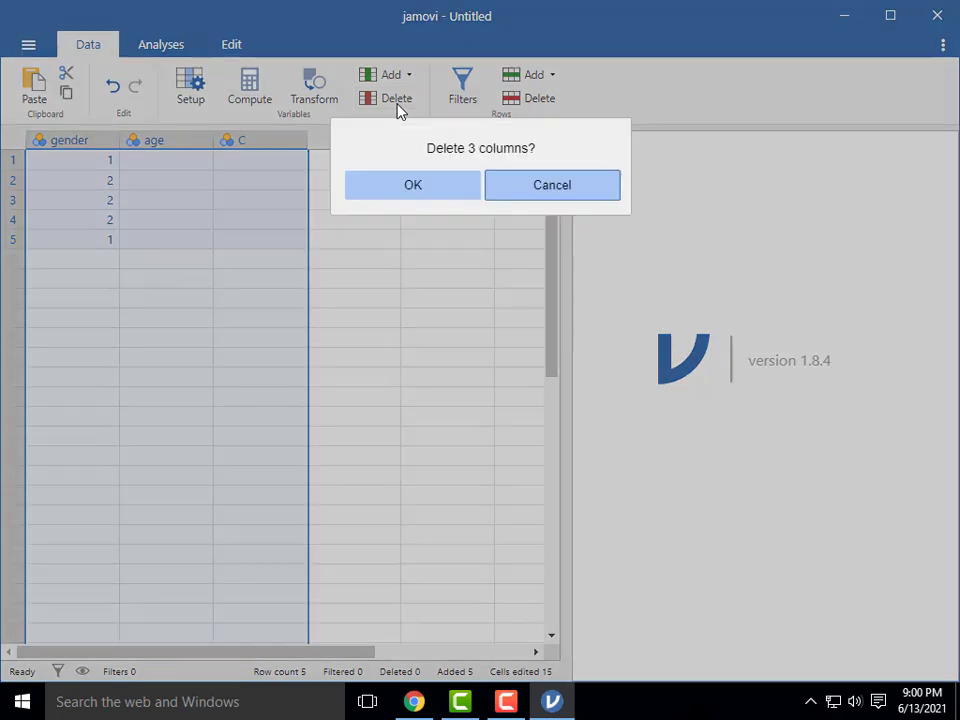
pyautogui.click(427, 186)
pyautogui.click(242, 313)
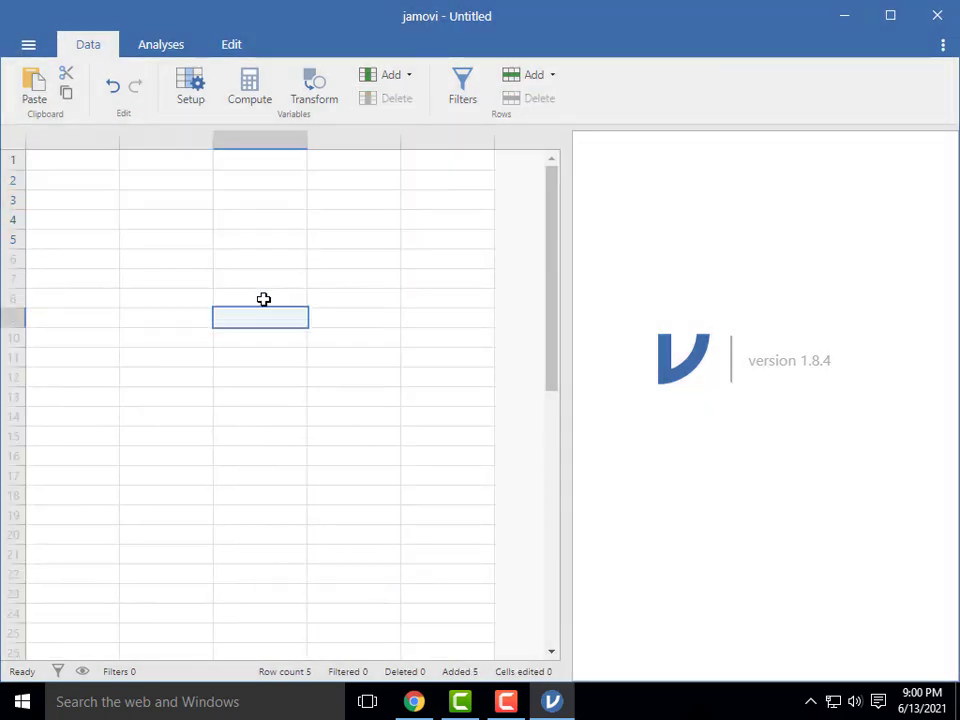
# Open the shoping Data workbook from the desktop in Excel, examine its columns and rows, and close it
pyautogui.click(845, 15)
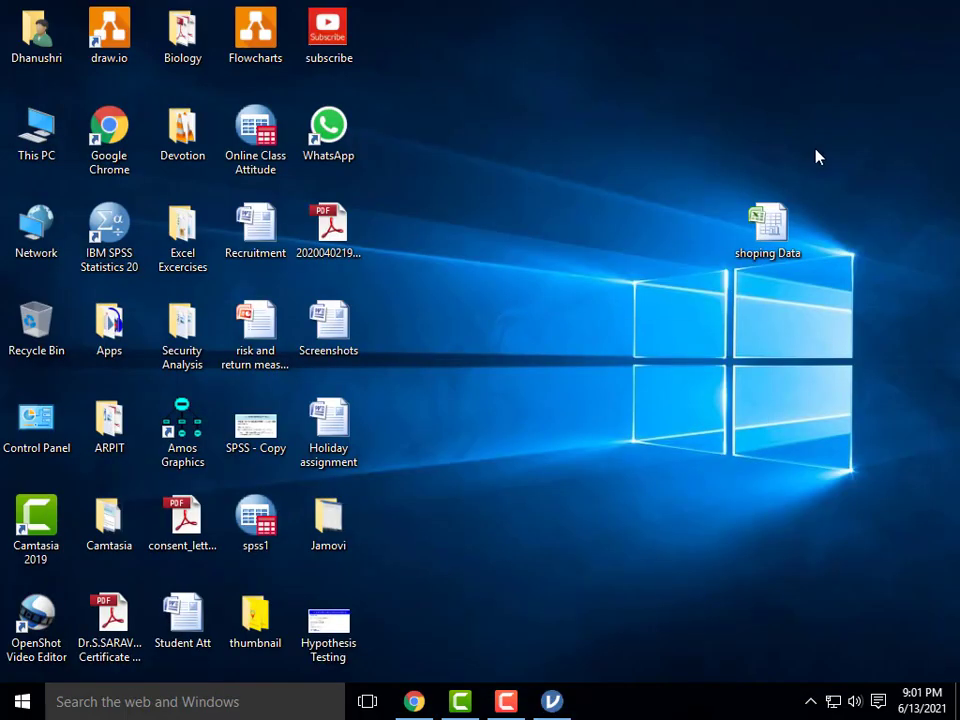
pyautogui.doubleClick(755, 243)
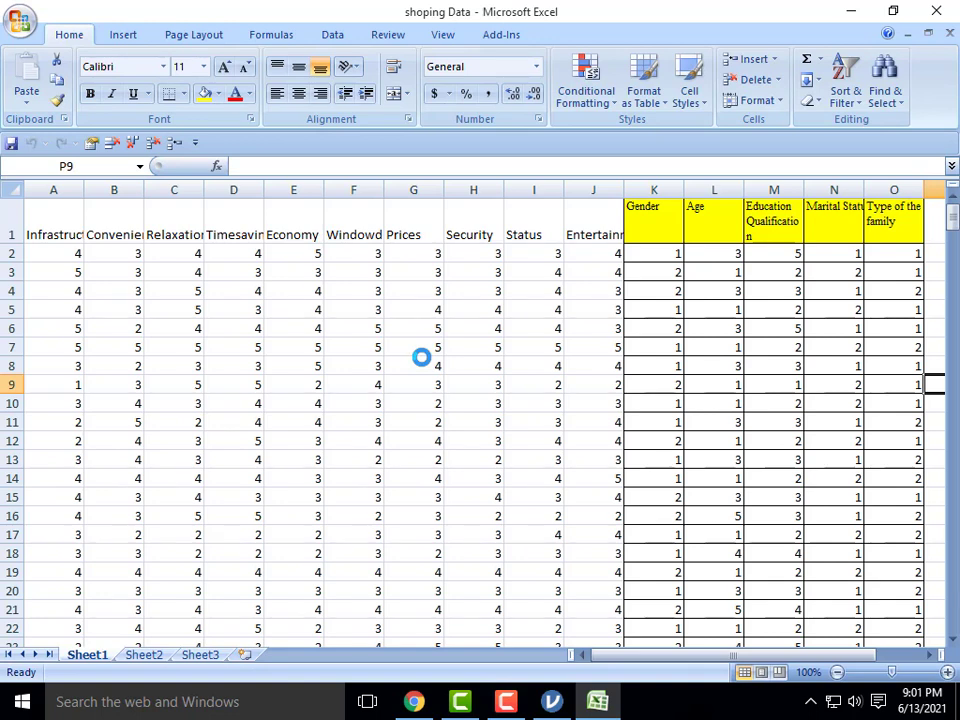
pyautogui.moveTo(628, 655); pyautogui.dragTo(630, 655)
pyautogui.scroll(-14, 591, 342)
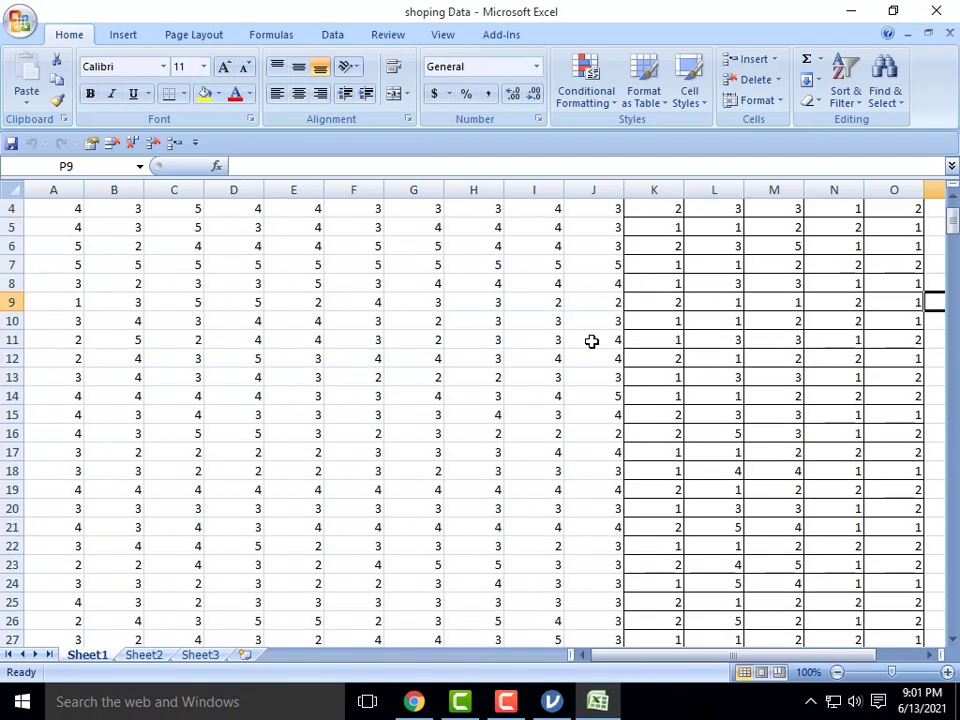
pyautogui.scroll(-13, 591, 342)
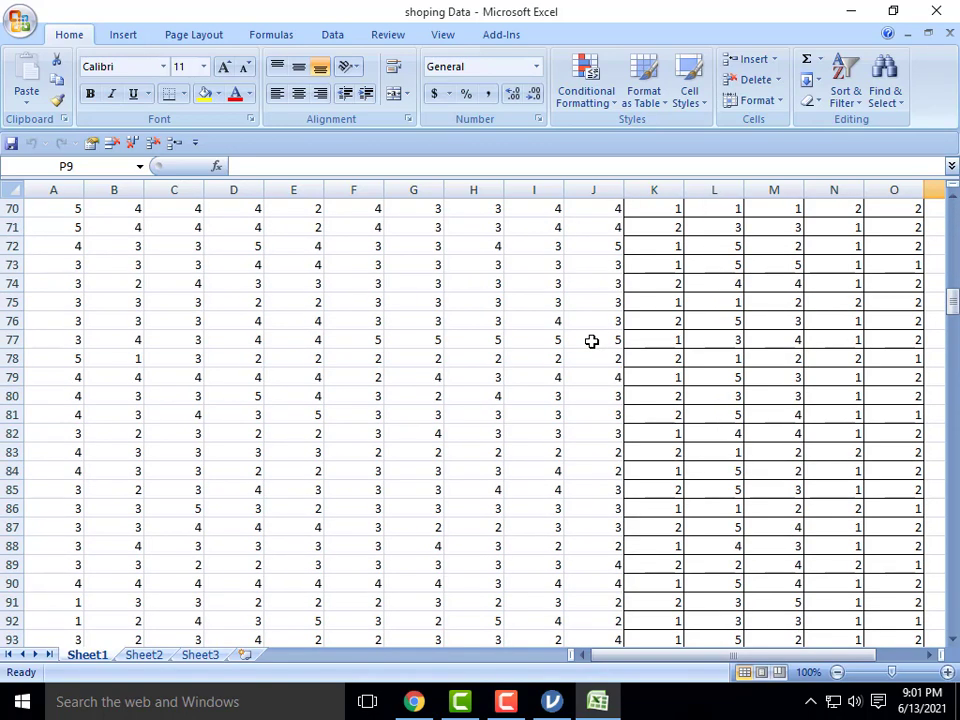
pyautogui.scroll(15, 591, 342)
pyautogui.scroll(12, 591, 342)
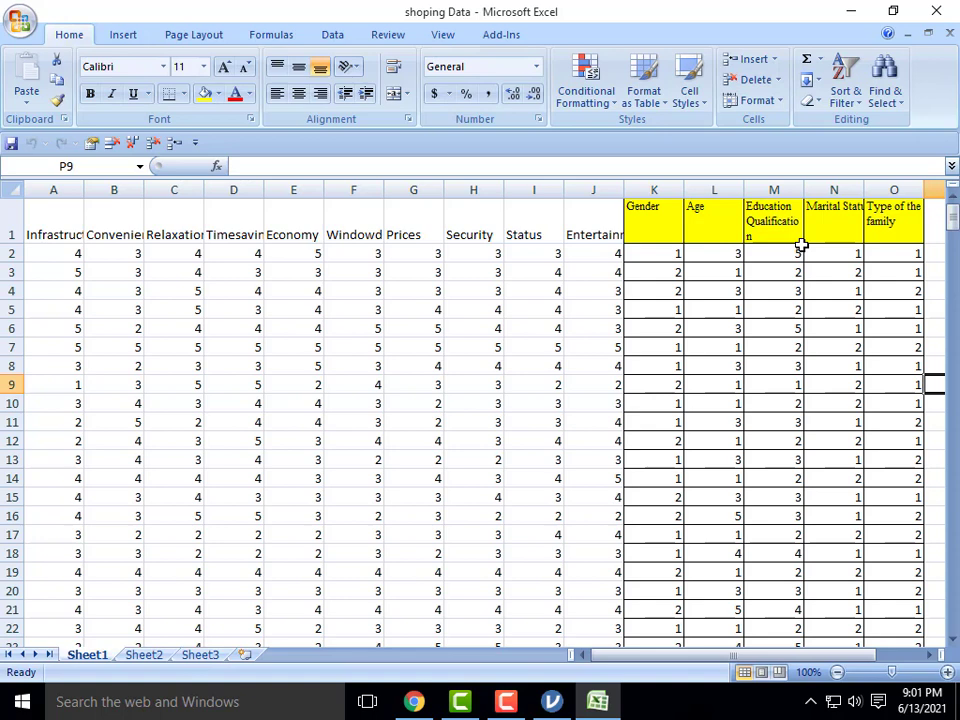
pyautogui.click(945, 20)
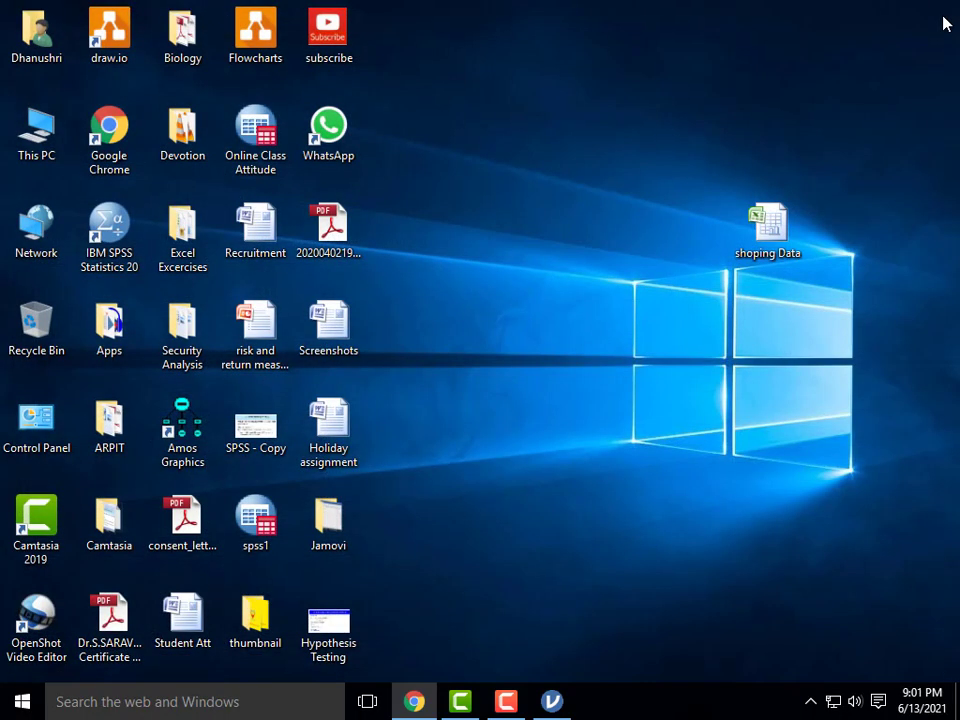
# Switch back to jamovi and import the shoping Data Excel file from the Desktop folder
pyautogui.click(553, 702)
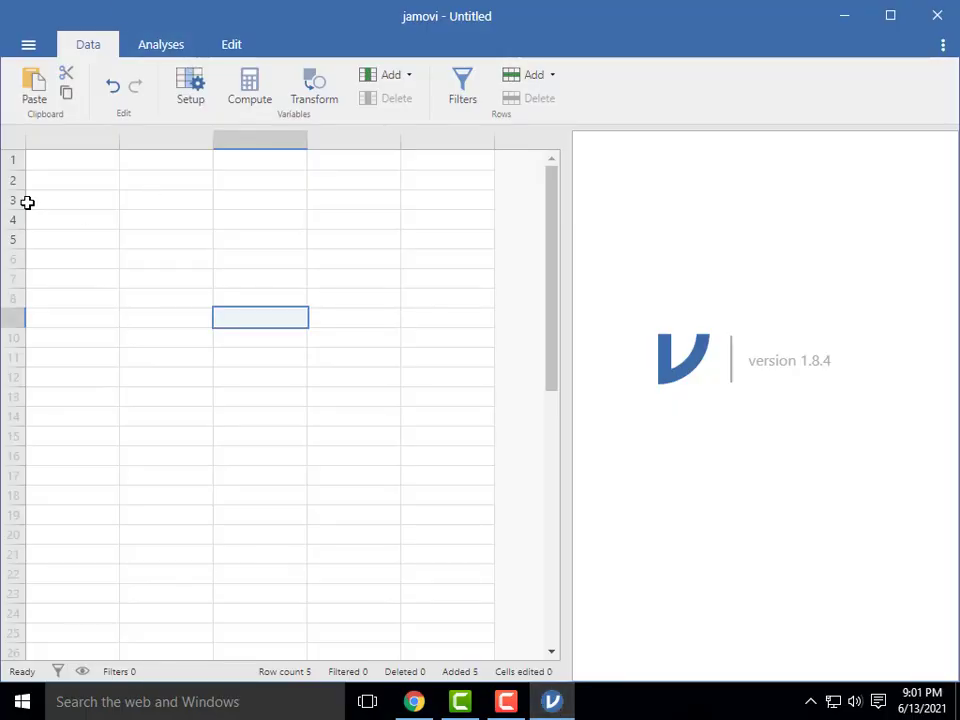
pyautogui.click(28, 44)
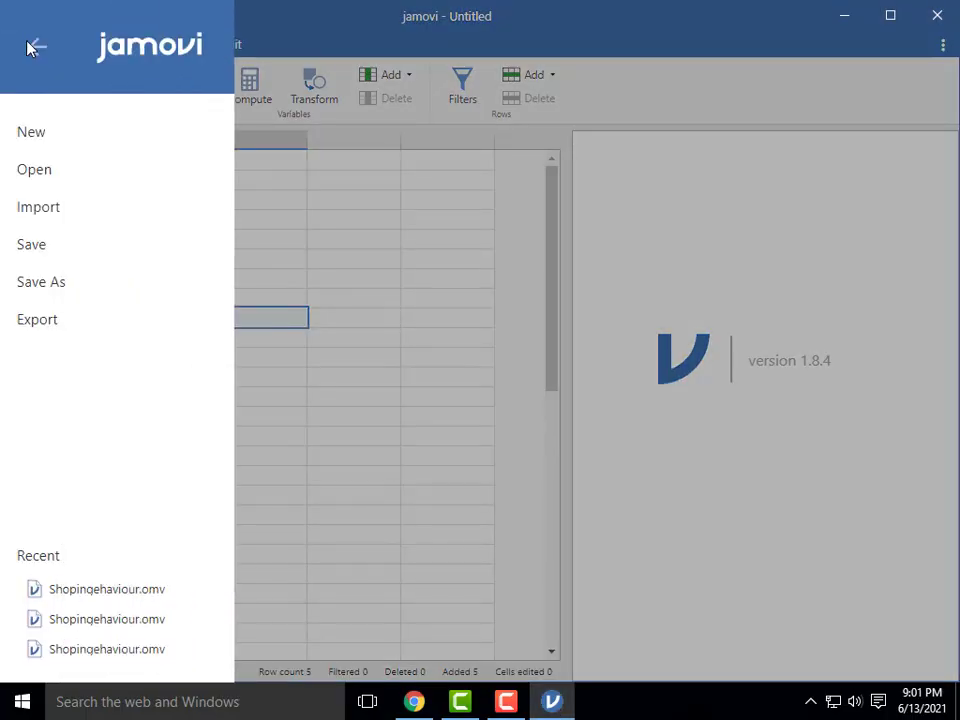
pyautogui.click(35, 222)
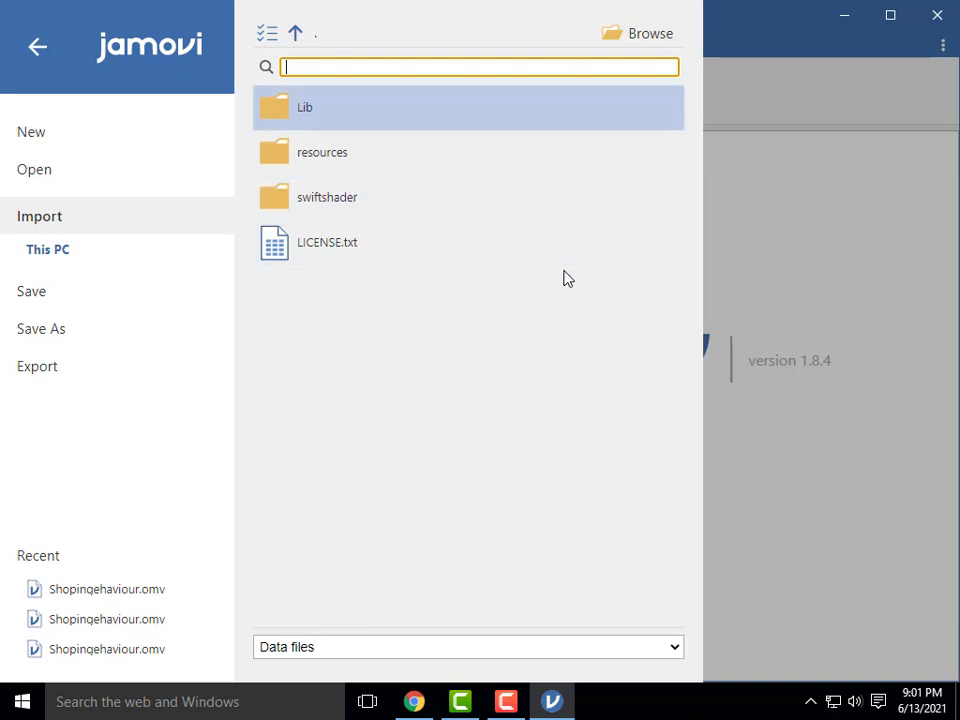
pyautogui.click(647, 37)
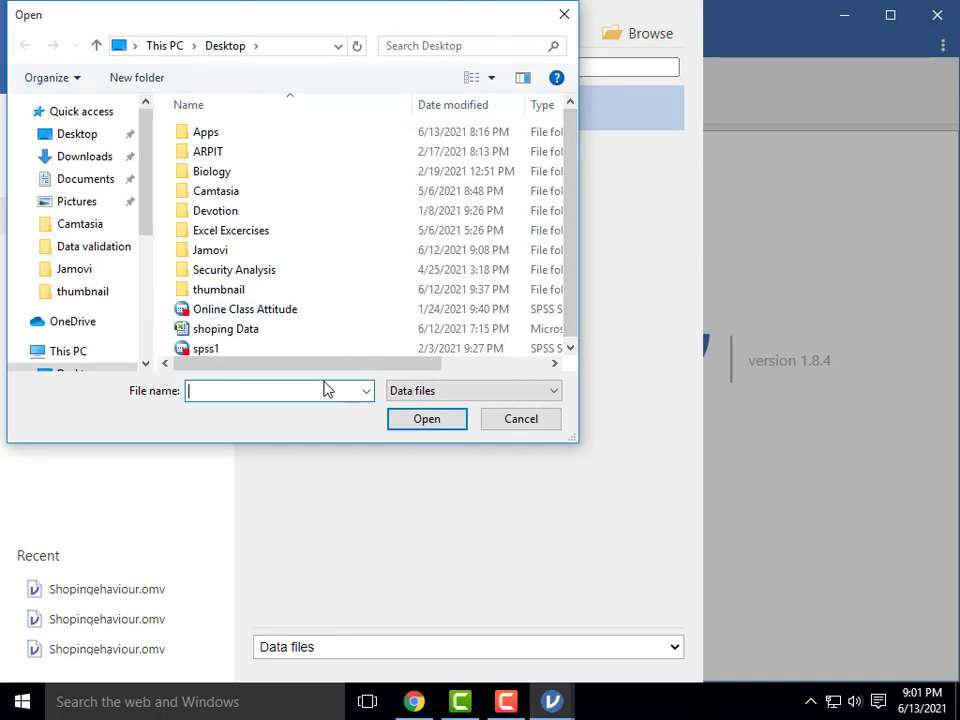
pyautogui.click(230, 336)
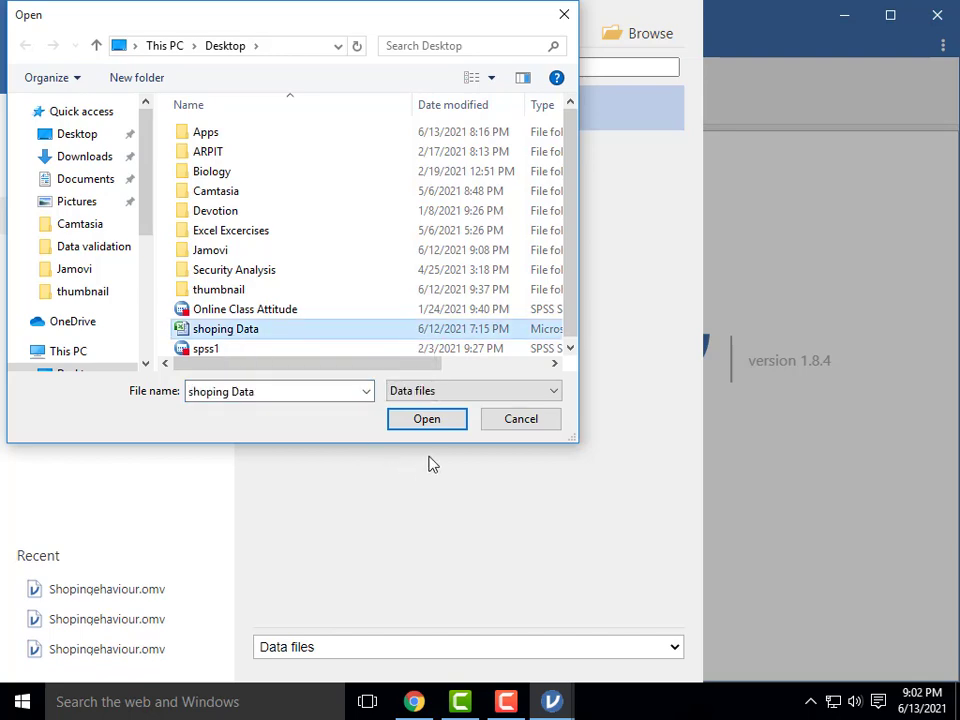
pyautogui.click(426, 420)
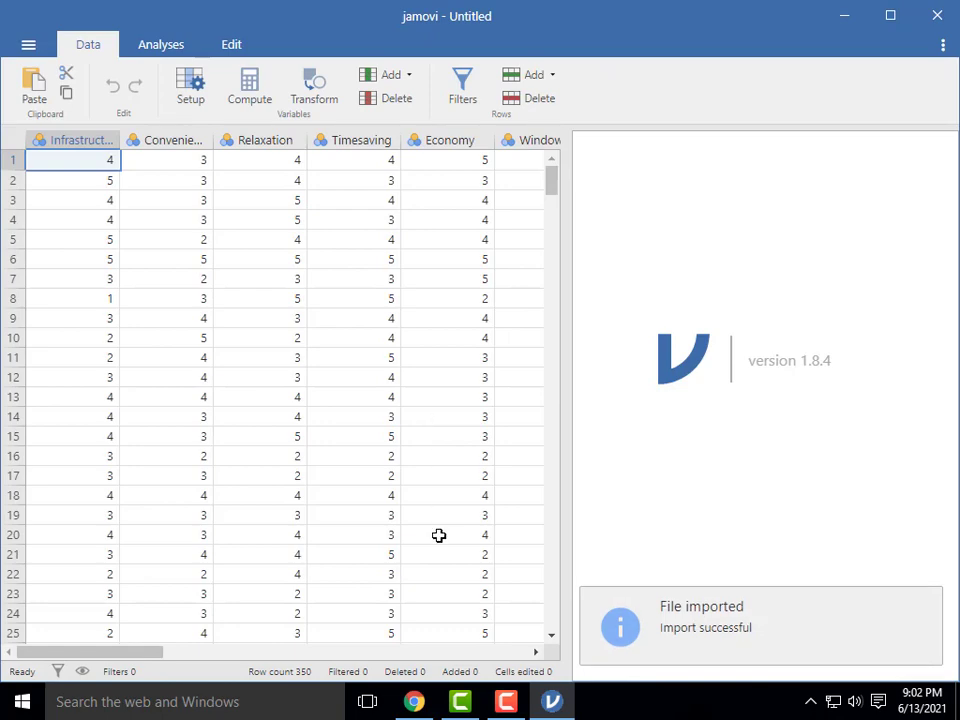
# Open the variable setup for Infrastructure and set its measure type to Ordinal
pyautogui.moveTo(99, 658); pyautogui.dragTo(81, 671)
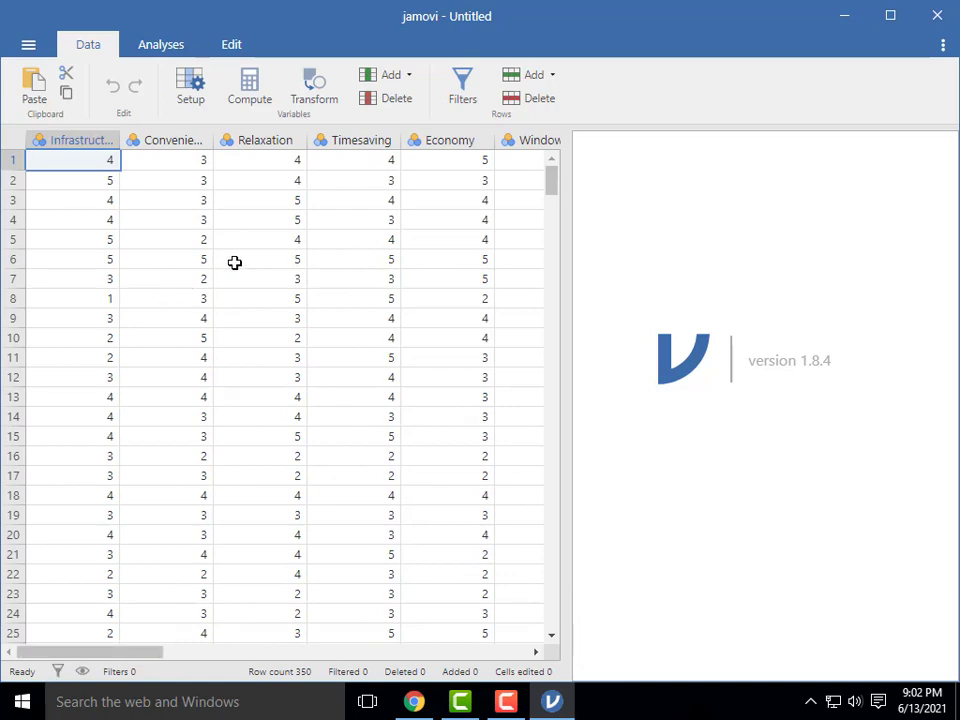
pyautogui.scroll(-14, 234, 262)
pyautogui.scroll(14, 234, 262)
pyautogui.click(189, 86)
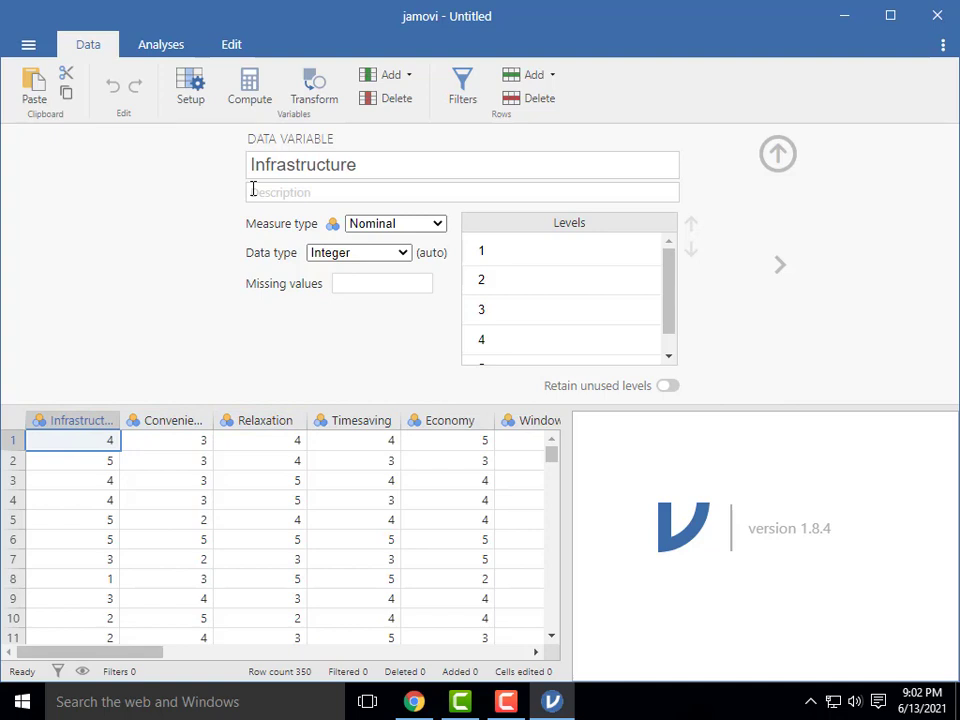
pyautogui.click(438, 229)
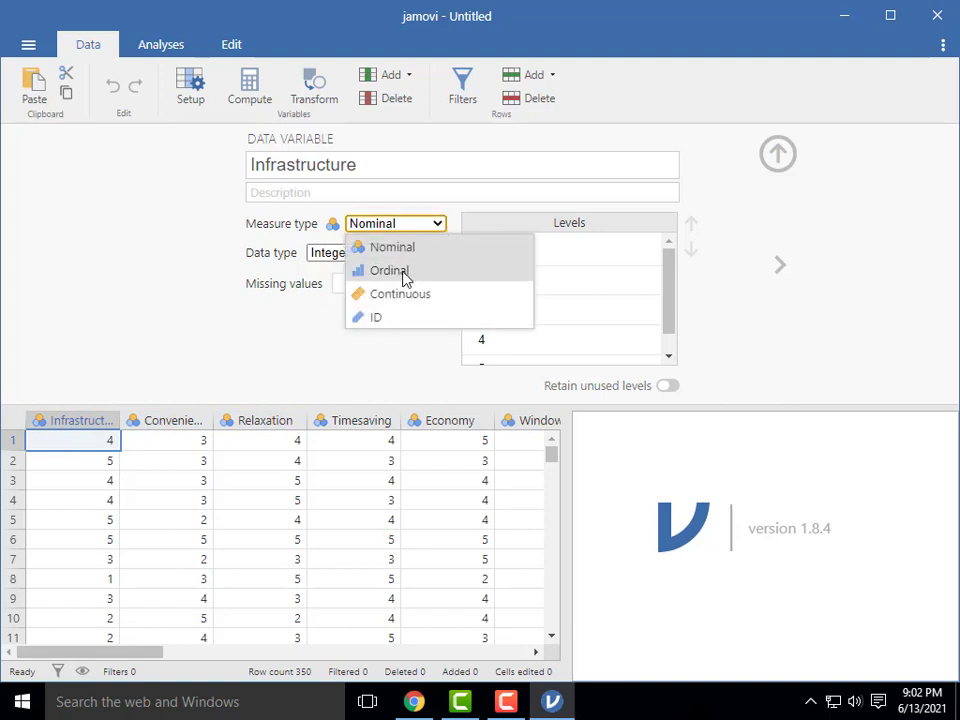
pyautogui.click(405, 275)
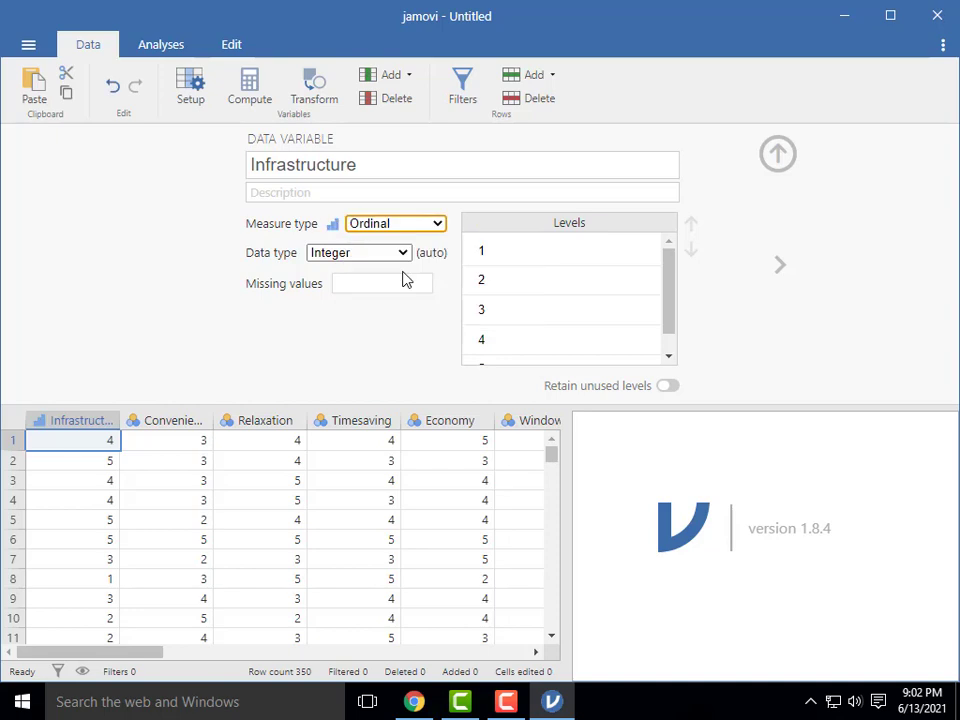
# Set the measure type of the Convenience and Relaxation variables to Ordinal
pyautogui.click(176, 421)
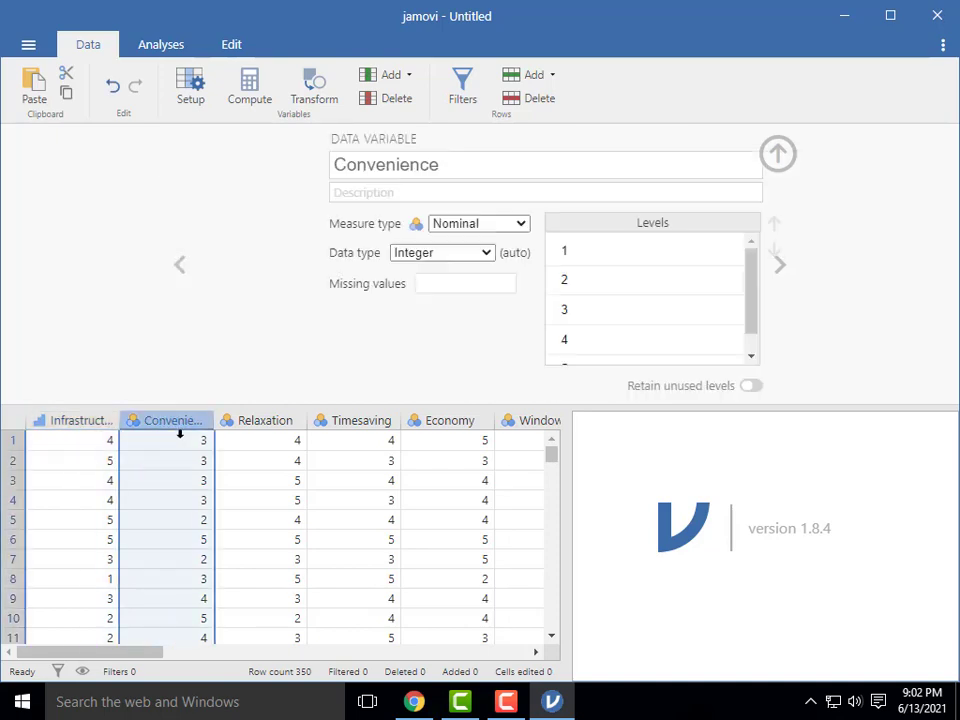
pyautogui.click(437, 224)
pyautogui.click(411, 272)
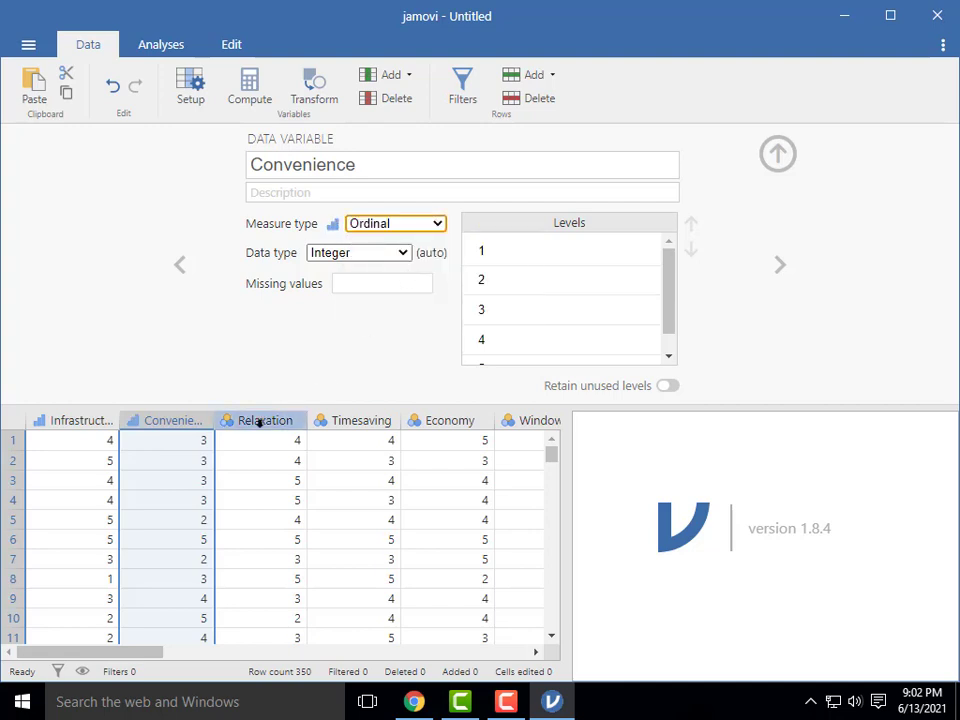
pyautogui.click(258, 421)
pyautogui.click(437, 224)
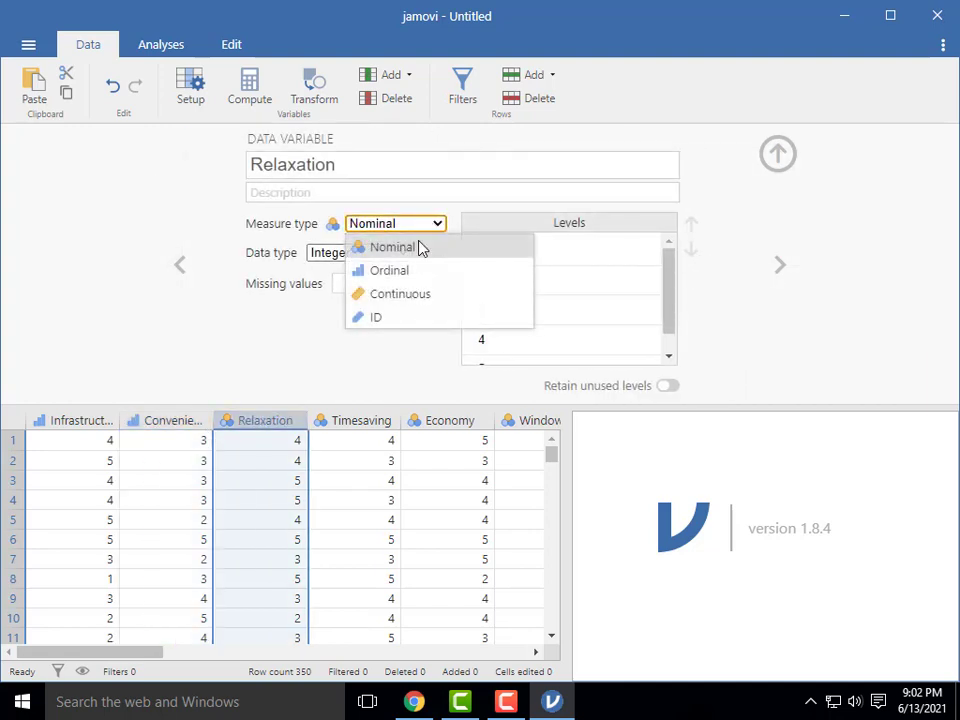
pyautogui.click(401, 272)
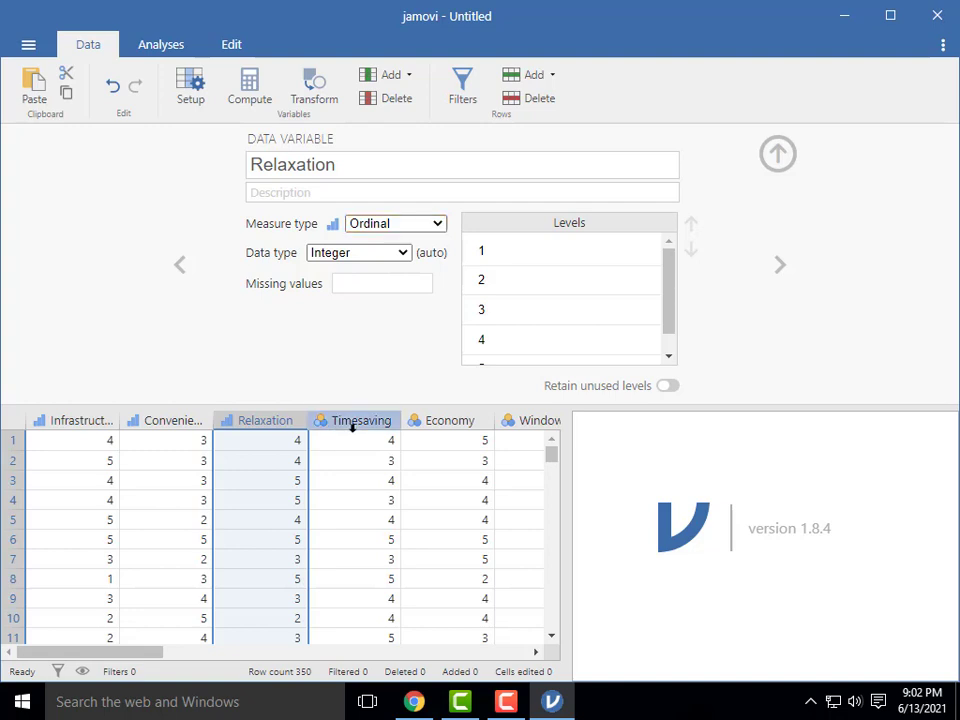
# Set the measure type of the Timesaving and Economy variables to Ordinal
pyautogui.click(351, 421)
pyautogui.click(437, 225)
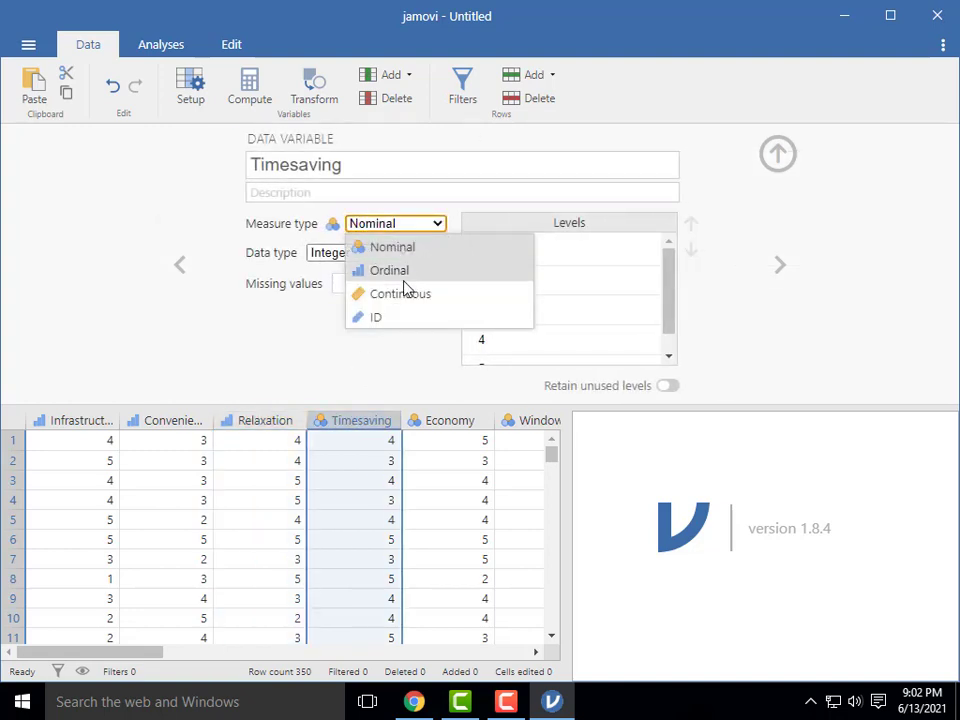
pyautogui.click(403, 273)
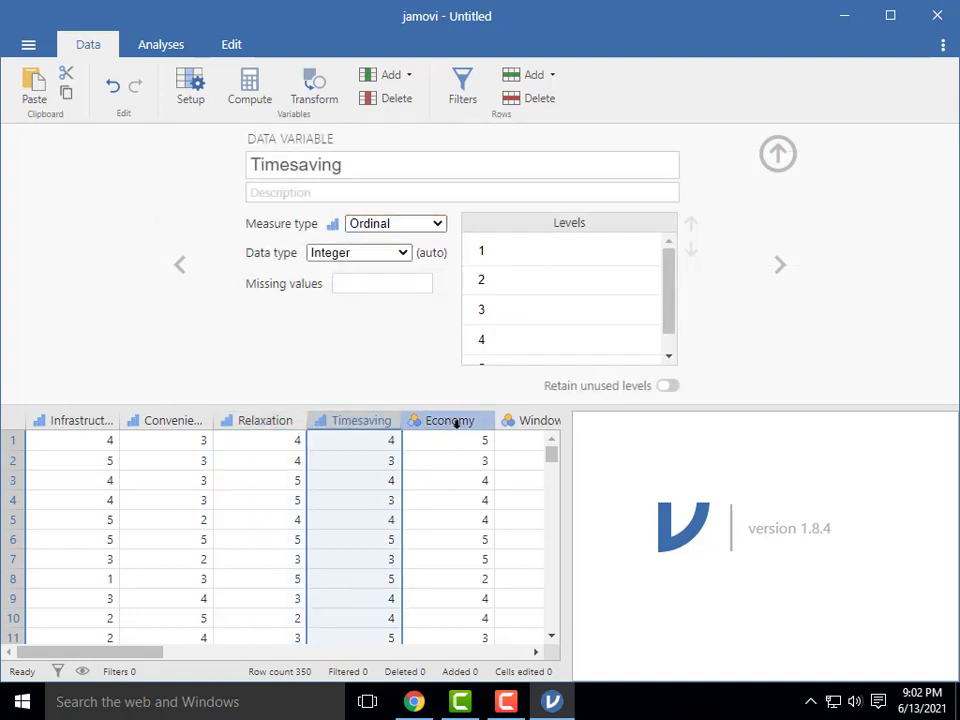
pyautogui.click(458, 421)
pyautogui.click(440, 224)
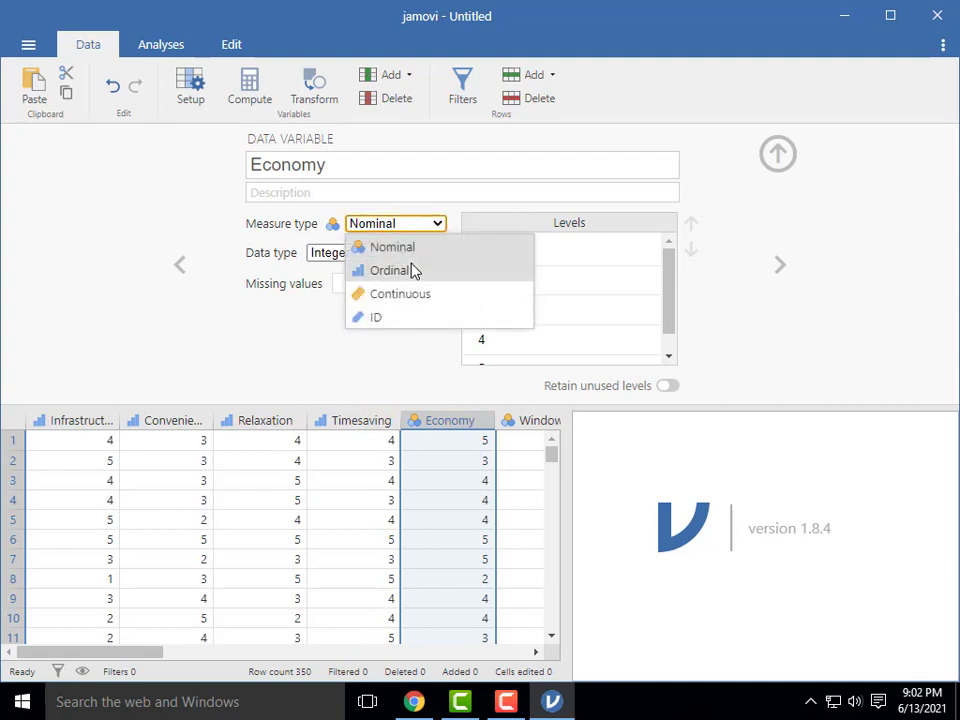
pyautogui.click(407, 272)
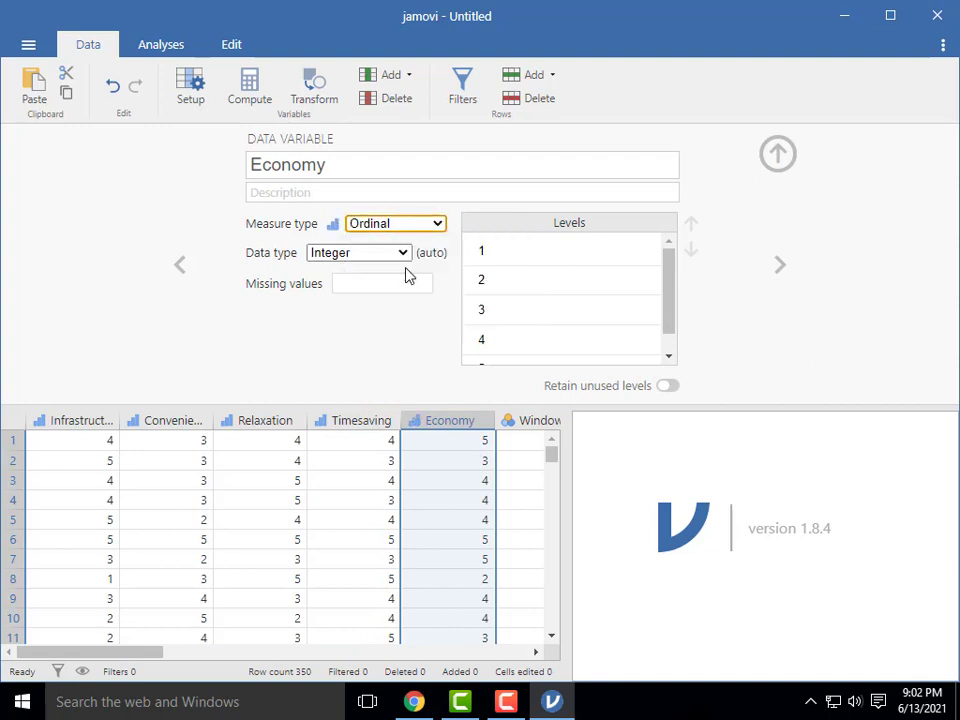
# Set the measure type of the Windowdisplay and Prices variables to Ordinal
pyautogui.click(536, 653)
pyautogui.click(536, 653)
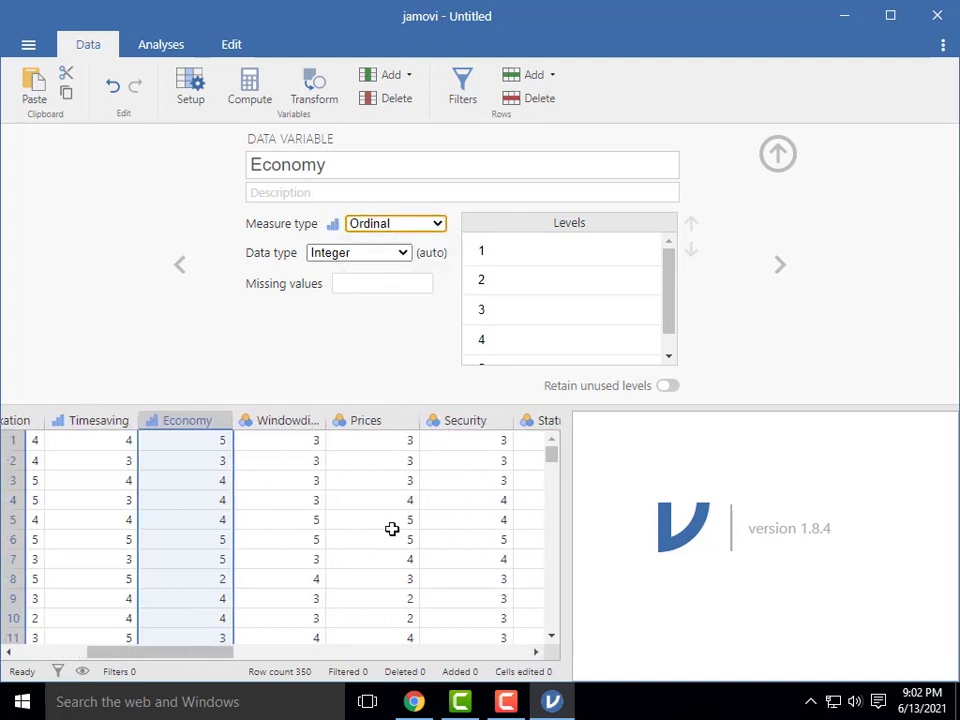
pyautogui.click(292, 424)
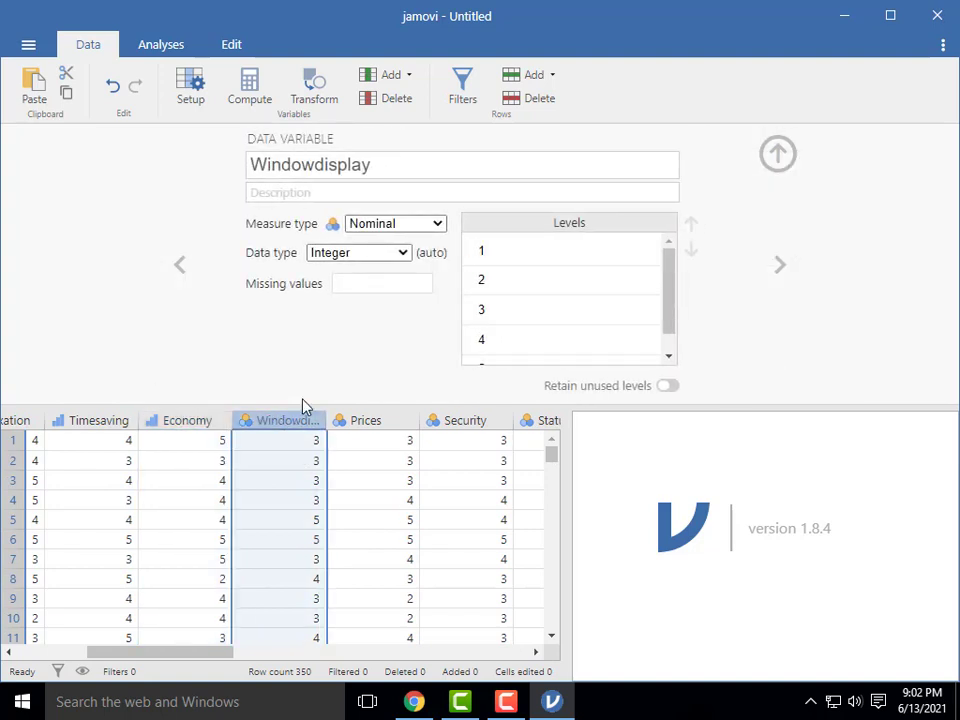
pyautogui.click(437, 223)
pyautogui.click(407, 270)
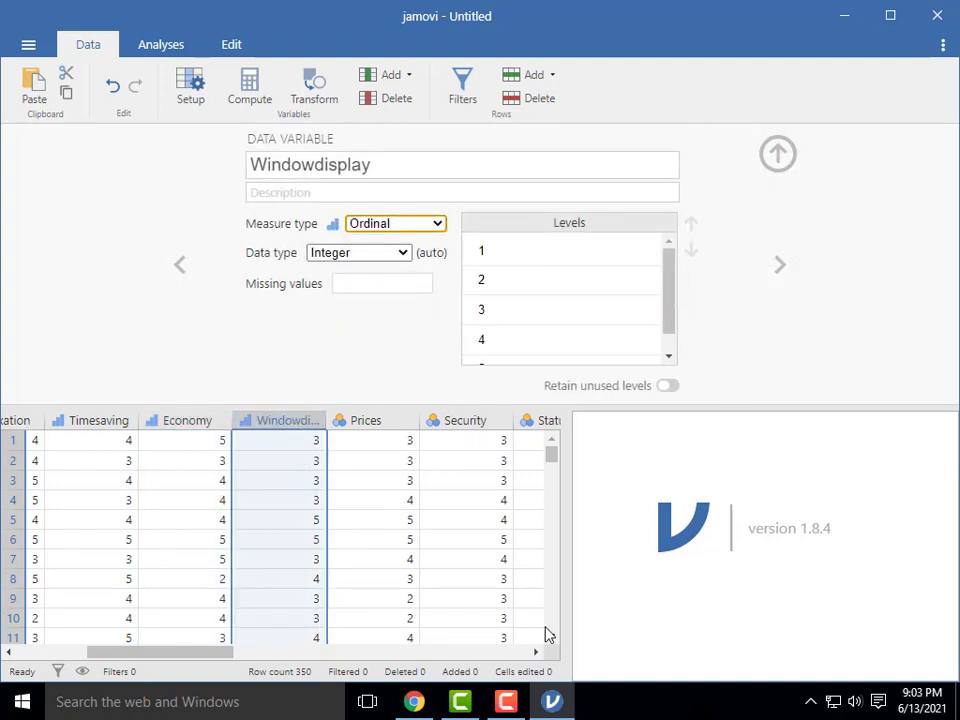
pyautogui.click(374, 421)
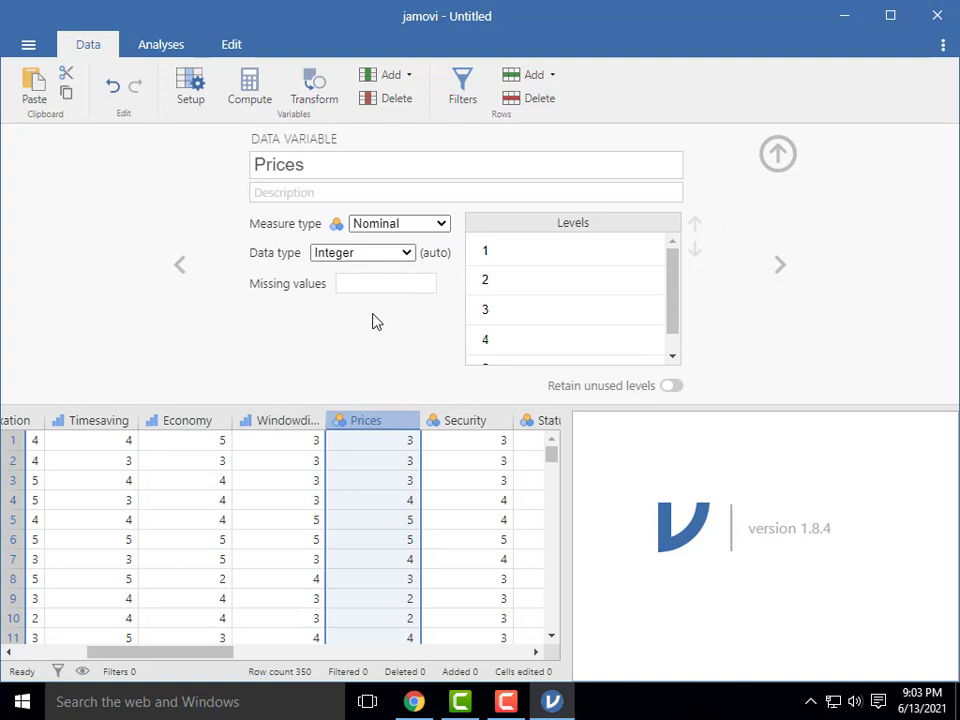
pyautogui.click(437, 224)
pyautogui.click(405, 271)
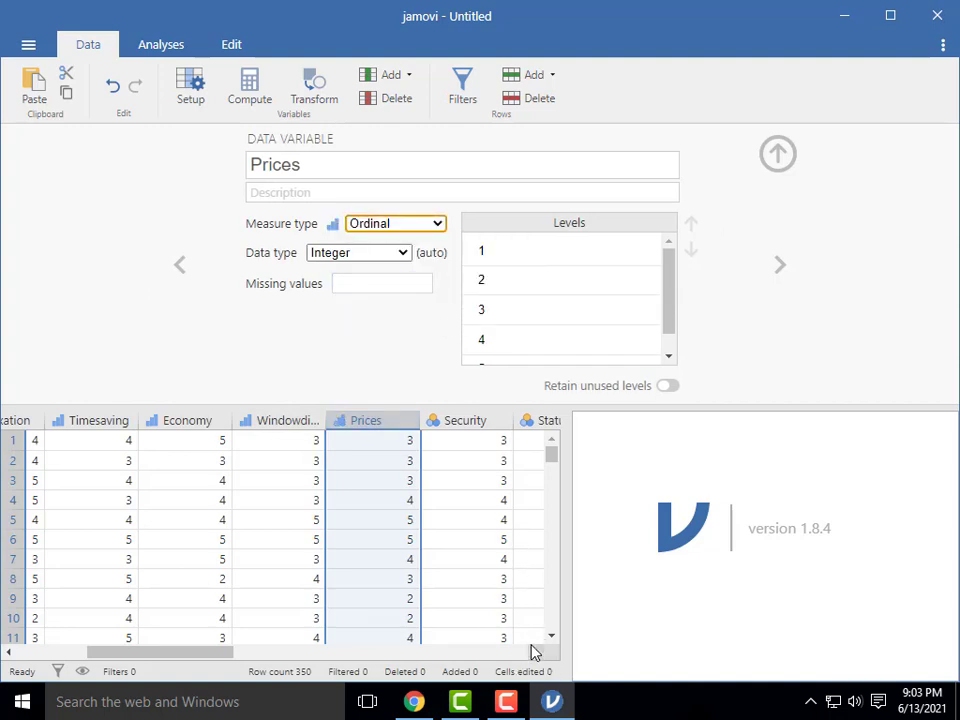
# Set the measure type of the Security and Status variables to Ordinal
pyautogui.moveTo(535, 653); pyautogui.dragTo(536, 652)
pyautogui.click(165, 420)
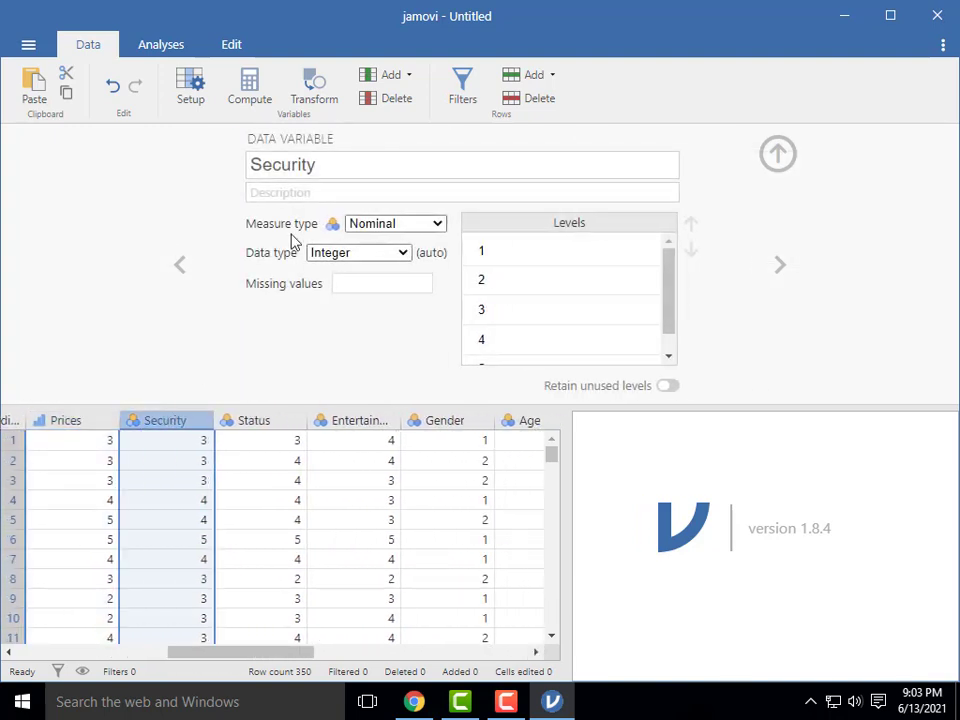
pyautogui.click(441, 226)
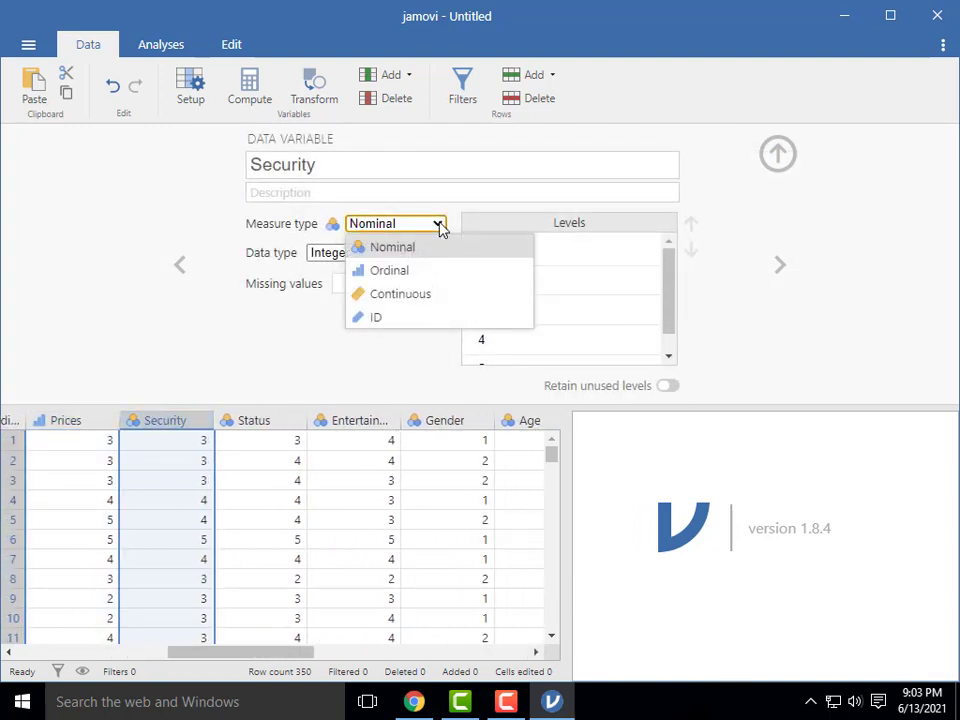
pyautogui.click(397, 276)
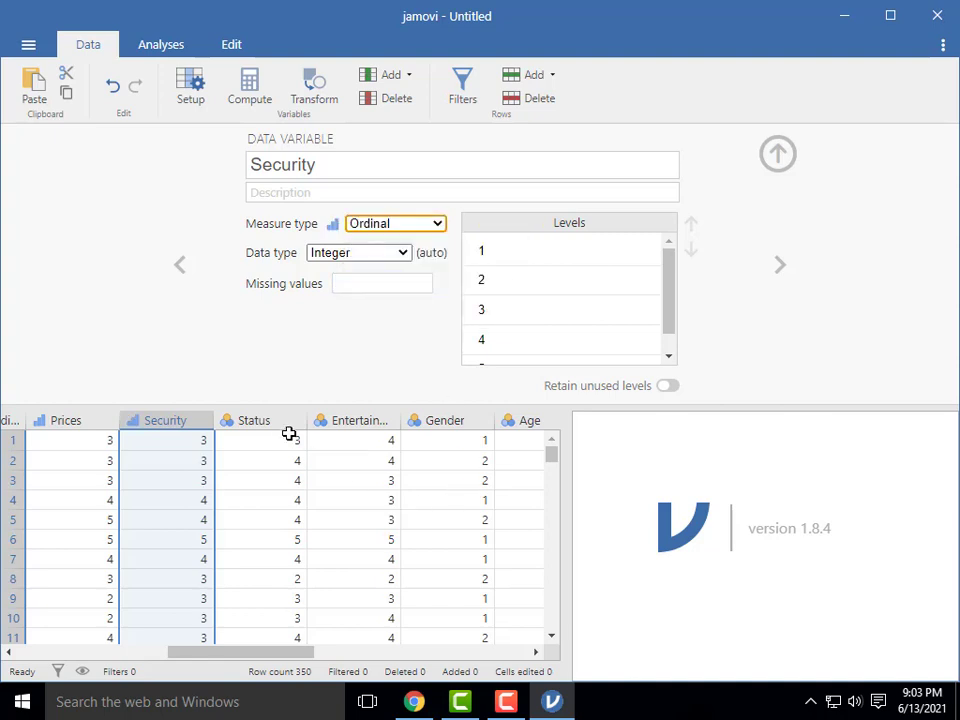
pyautogui.click(254, 420)
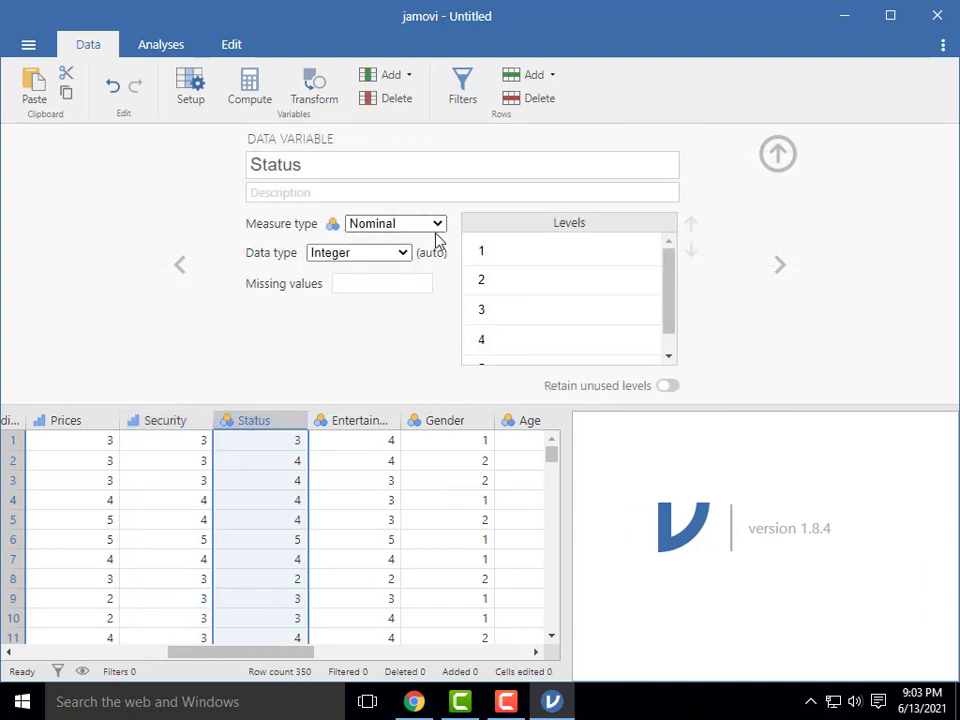
pyautogui.click(439, 228)
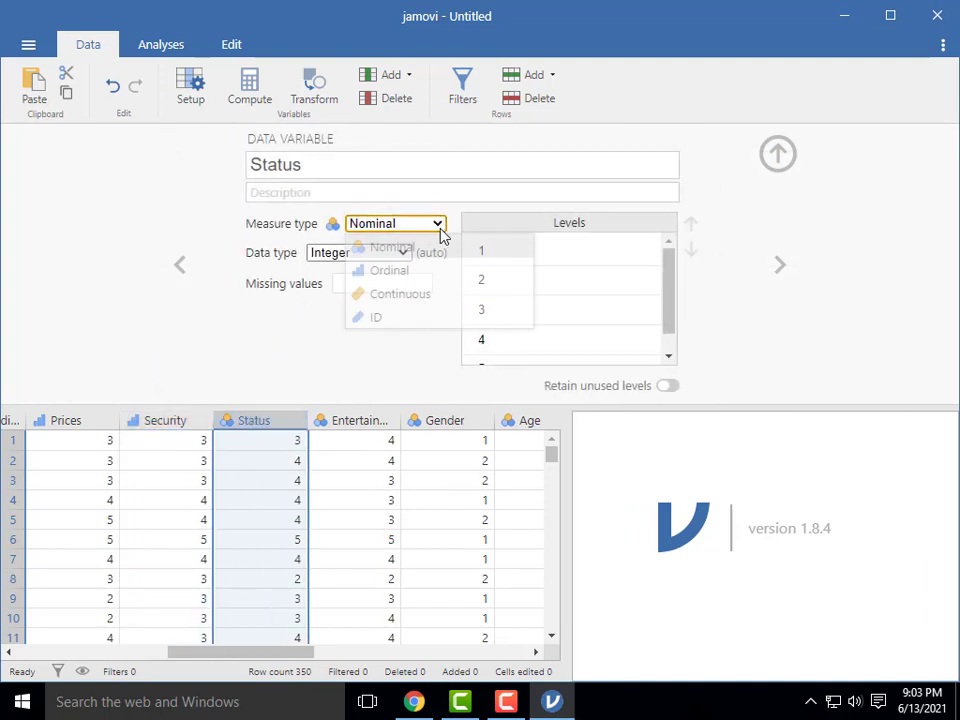
pyautogui.click(405, 272)
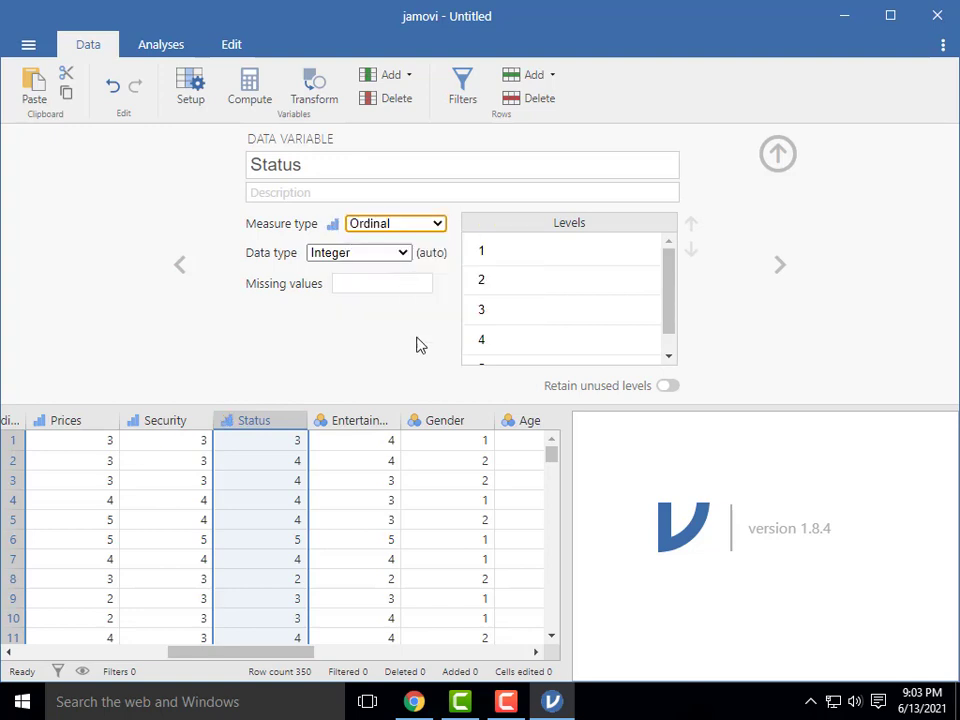
# Set the measure type of the Entertainment variable to Ordinal, close the variable setup and review the data columns
pyautogui.click(358, 421)
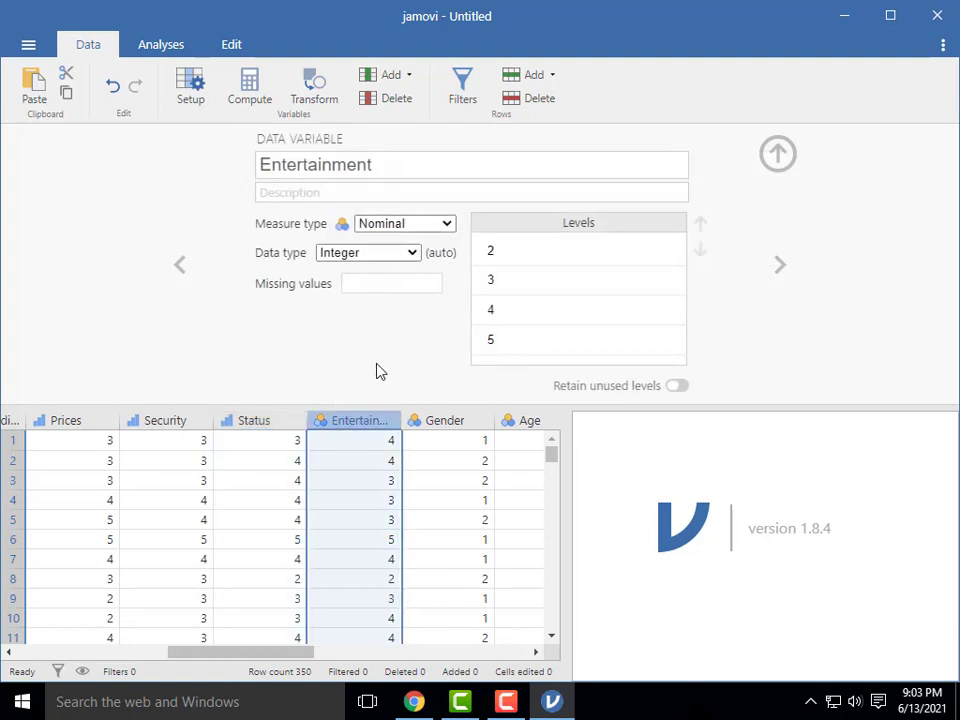
pyautogui.click(438, 228)
pyautogui.click(409, 272)
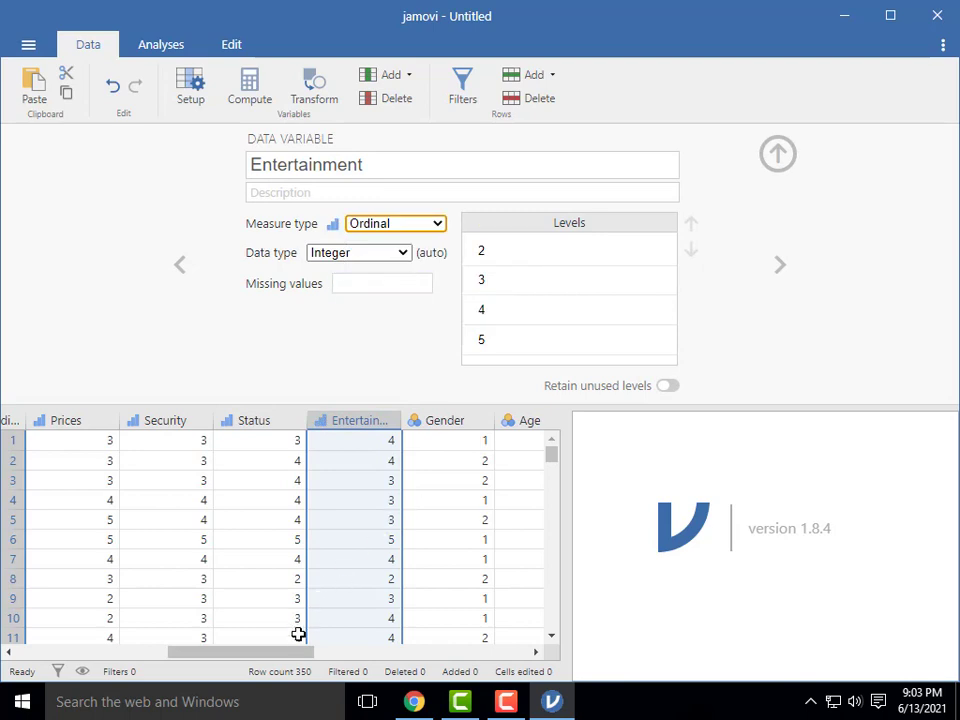
pyautogui.moveTo(296, 645); pyautogui.dragTo(184, 655)
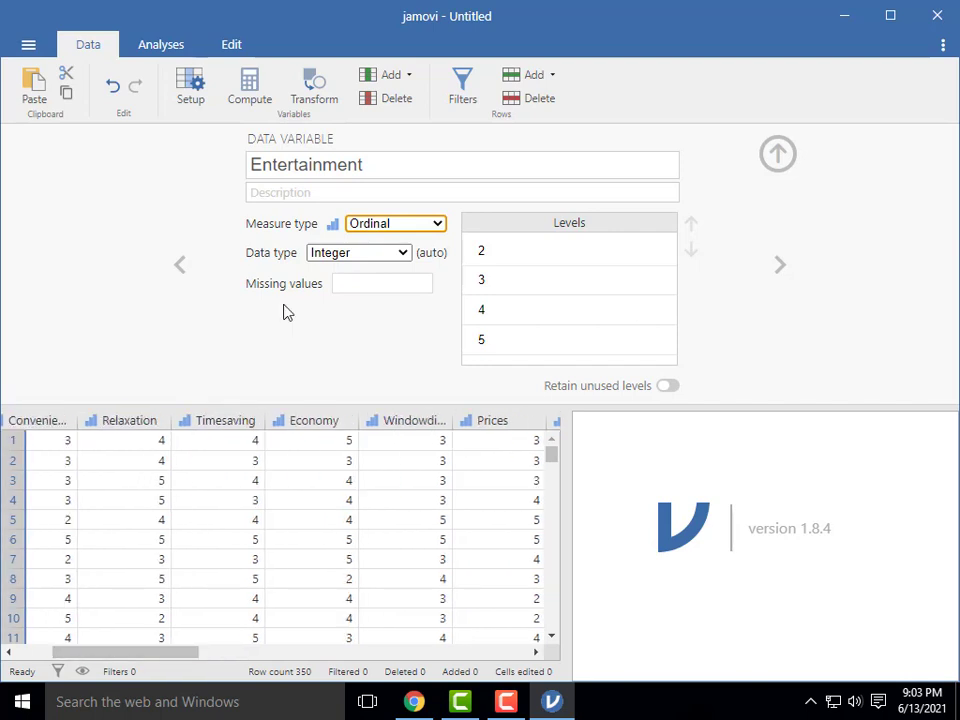
pyautogui.click(778, 155)
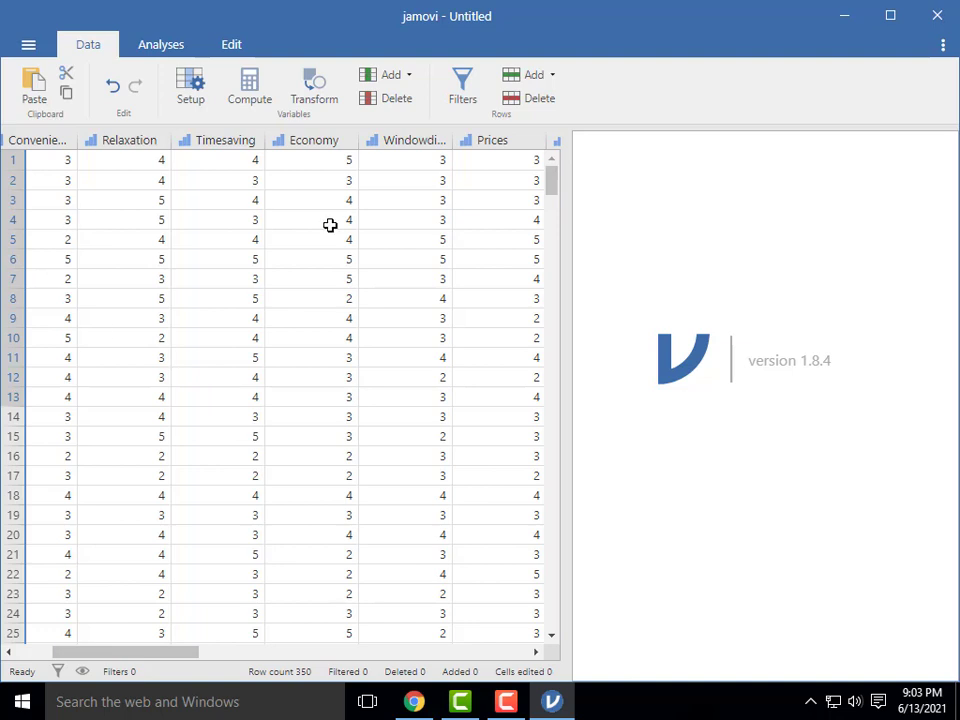
pyautogui.moveTo(176, 658); pyautogui.dragTo(385, 670)
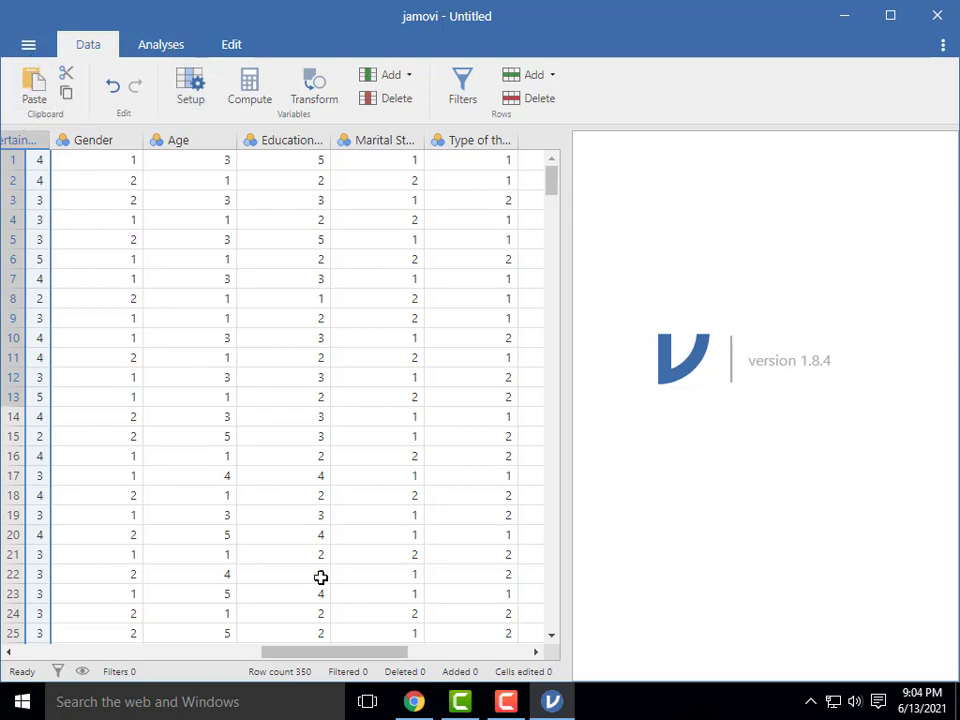
pyautogui.moveTo(315, 651); pyautogui.dragTo(66, 634)
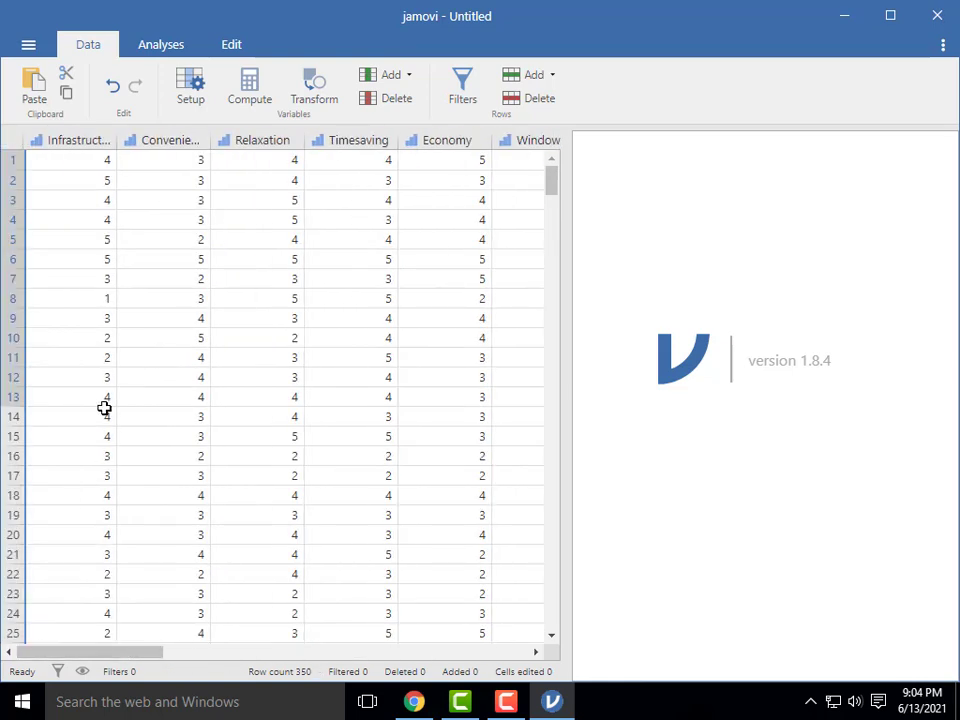
# Start a Descriptives analysis and add Gender to its analysed variables
pyautogui.click(163, 48)
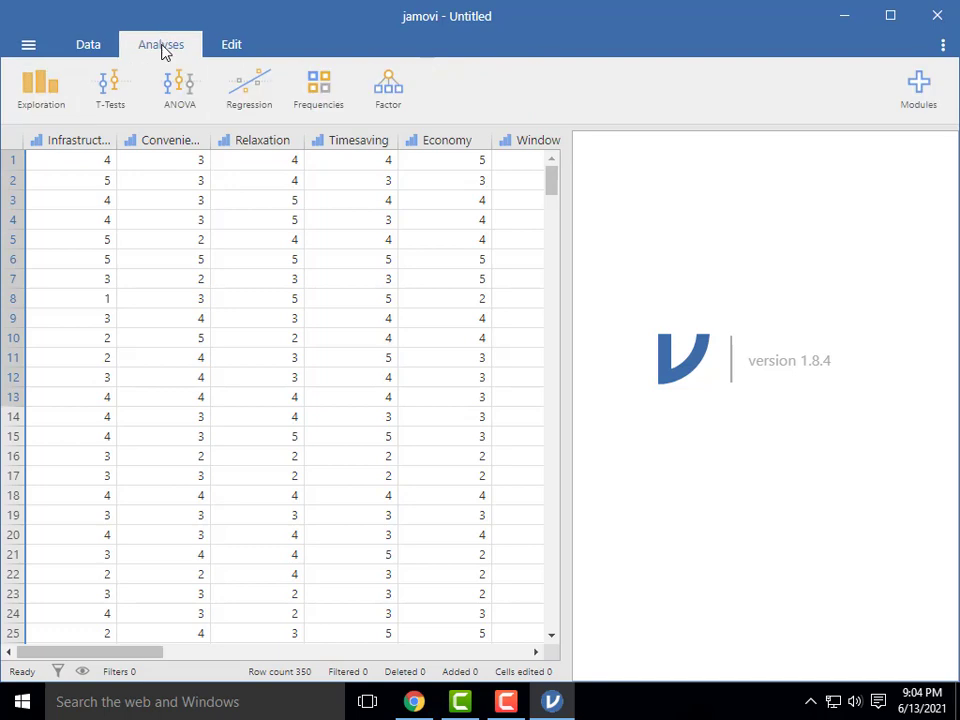
pyautogui.click(40, 92)
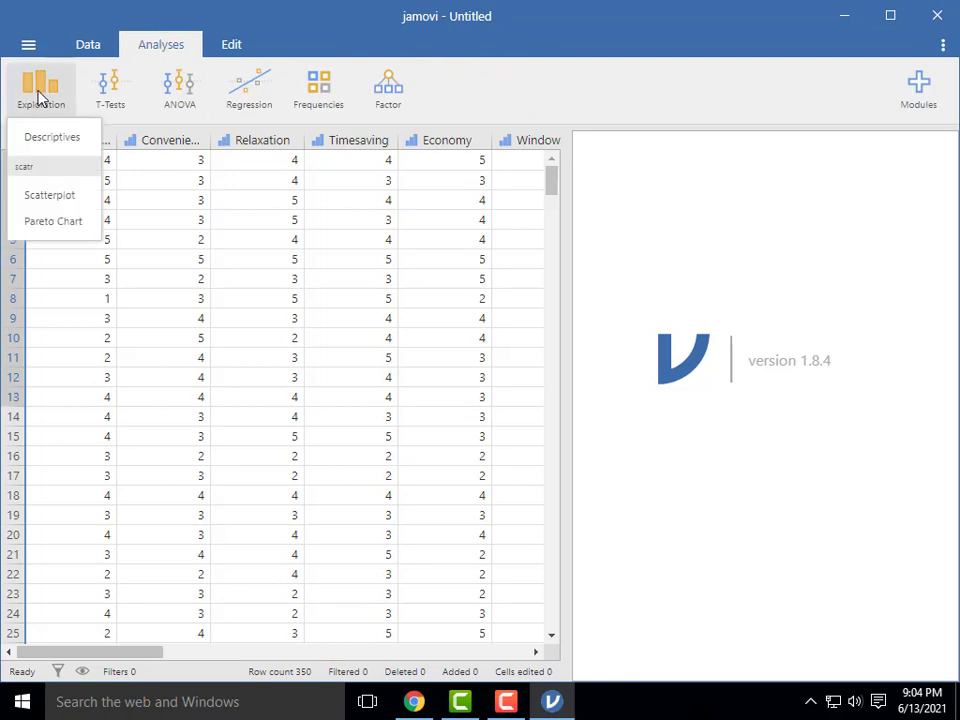
pyautogui.click(71, 148)
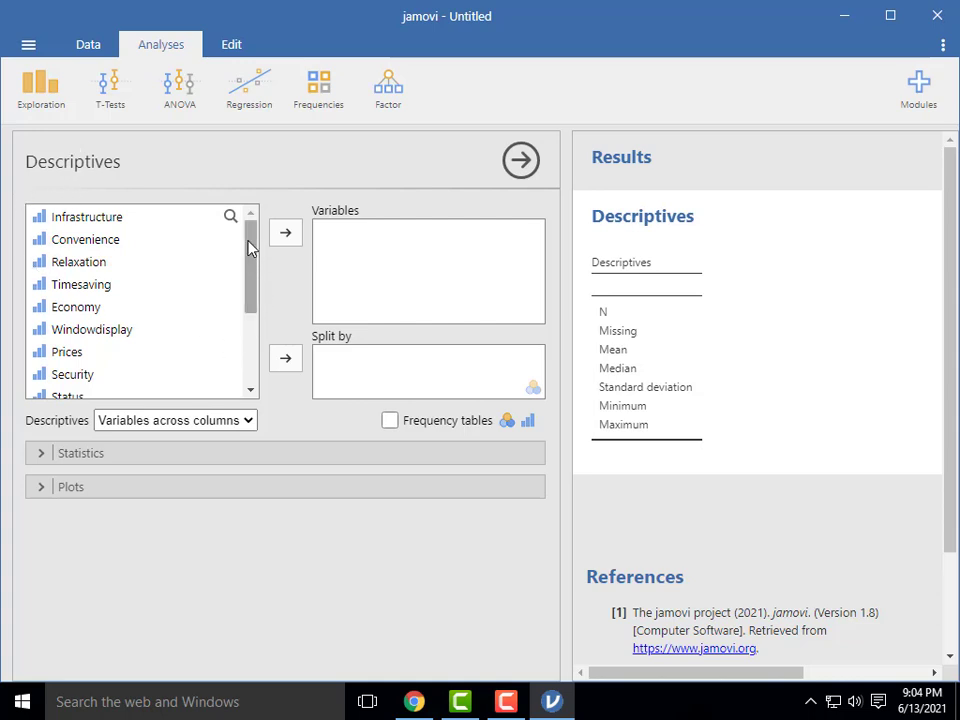
pyautogui.moveTo(247, 243); pyautogui.dragTo(250, 345)
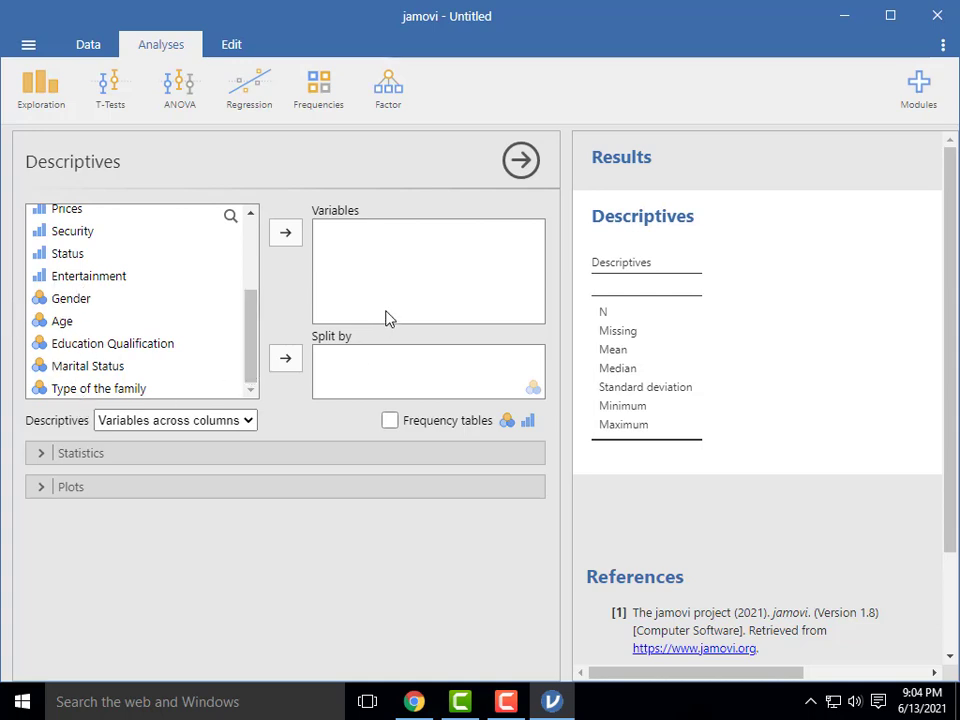
pyautogui.click(72, 306)
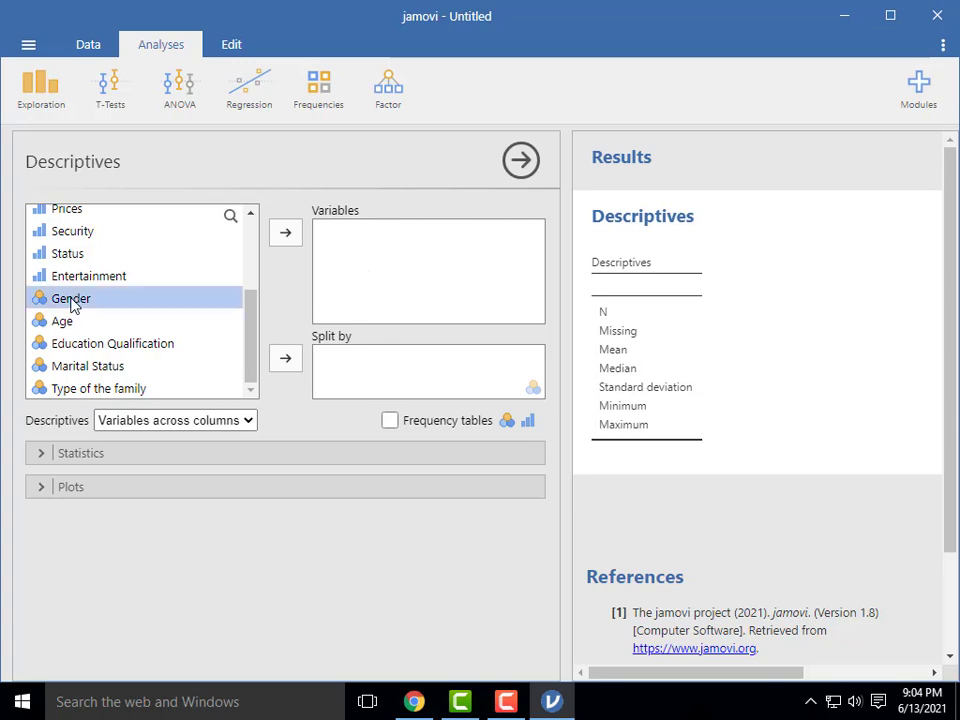
pyautogui.click(294, 237)
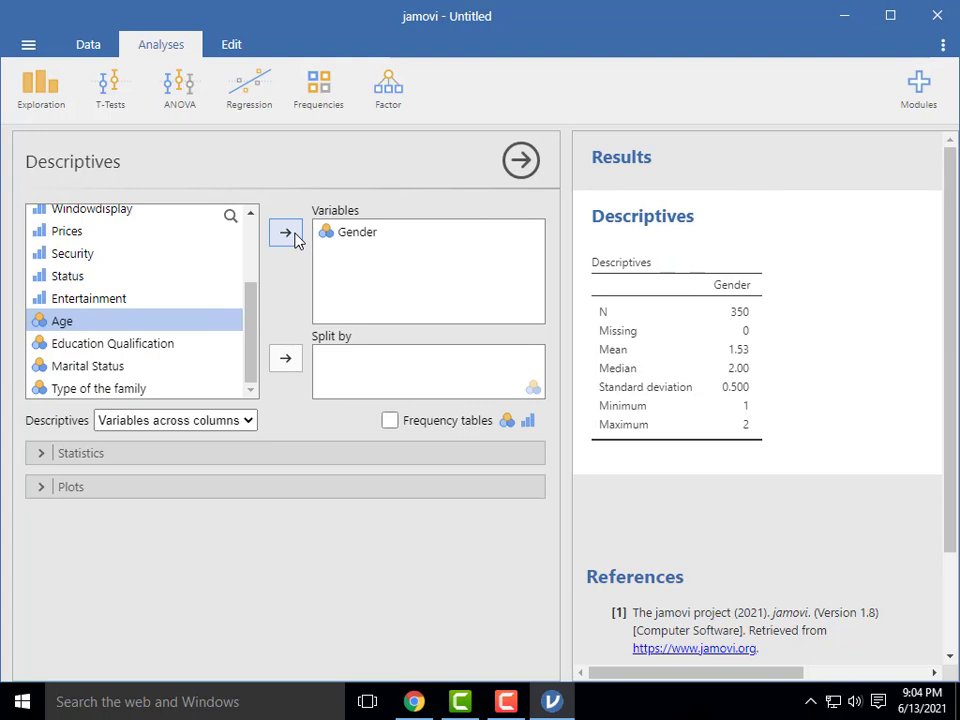
# Add Age, Education Qualification, Marital Status and Type of the family to the analysed variables and review the descriptives table
pyautogui.keyDown('ctrl'); pyautogui.click(65, 345); pyautogui.keyUp('ctrl')
pyautogui.keyDown('ctrl'); pyautogui.click(66, 367); pyautogui.keyUp('ctrl')
pyautogui.keyDown('ctrl'); pyautogui.click(71, 389); pyautogui.keyUp('ctrl')
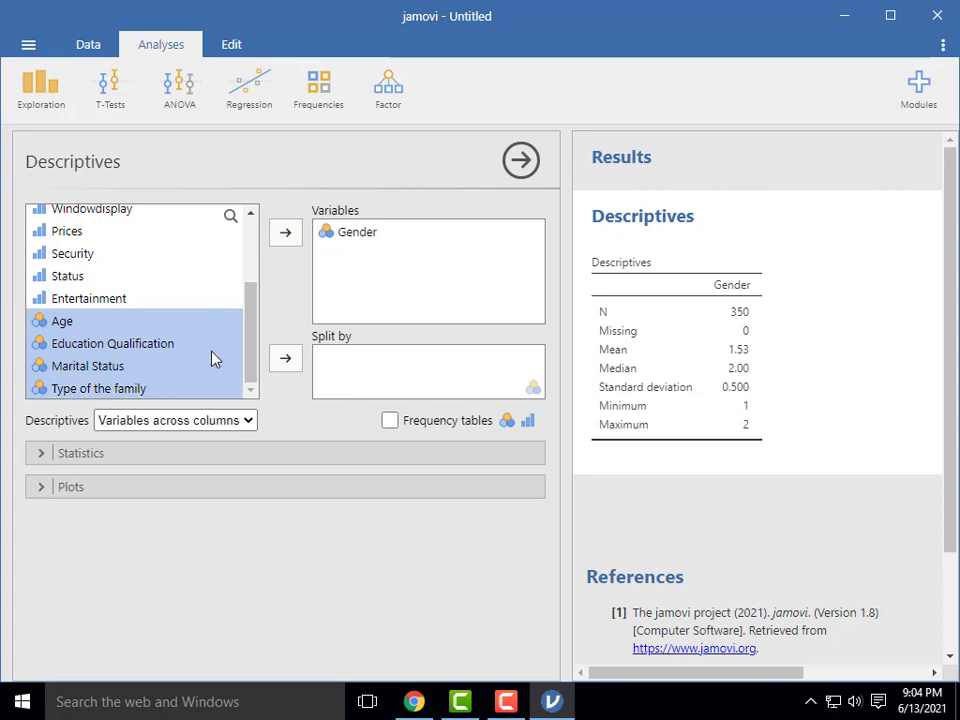
pyautogui.click(281, 237)
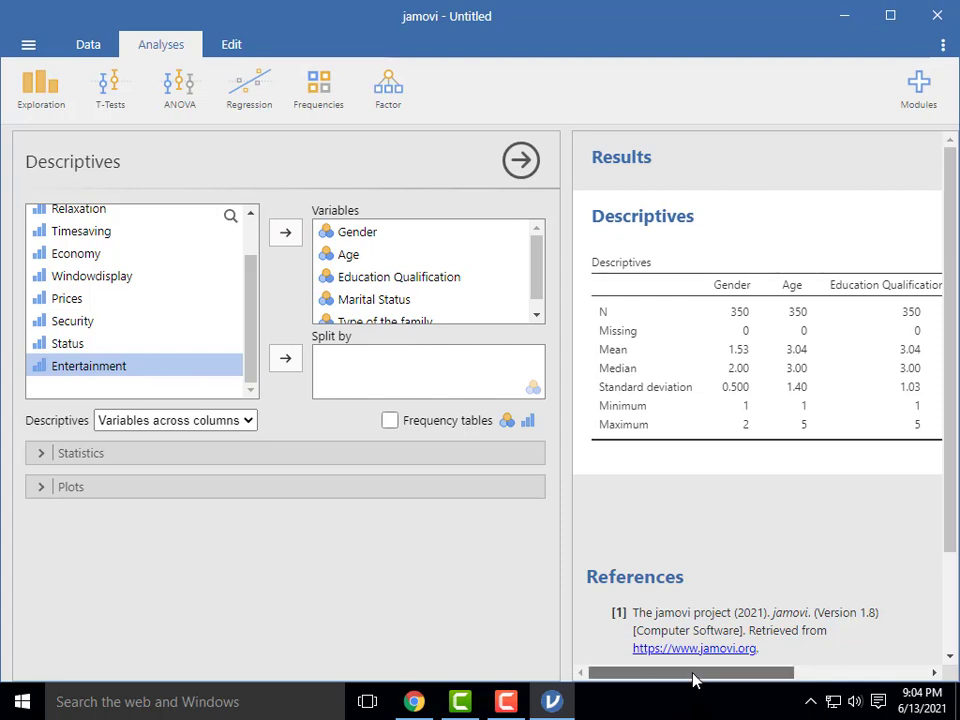
pyautogui.moveTo(690, 677)
pyautogui.mouseDown()
pyautogui.moveTo(728, 681)
pyautogui.moveTo(692, 681)
pyautogui.mouseUp()
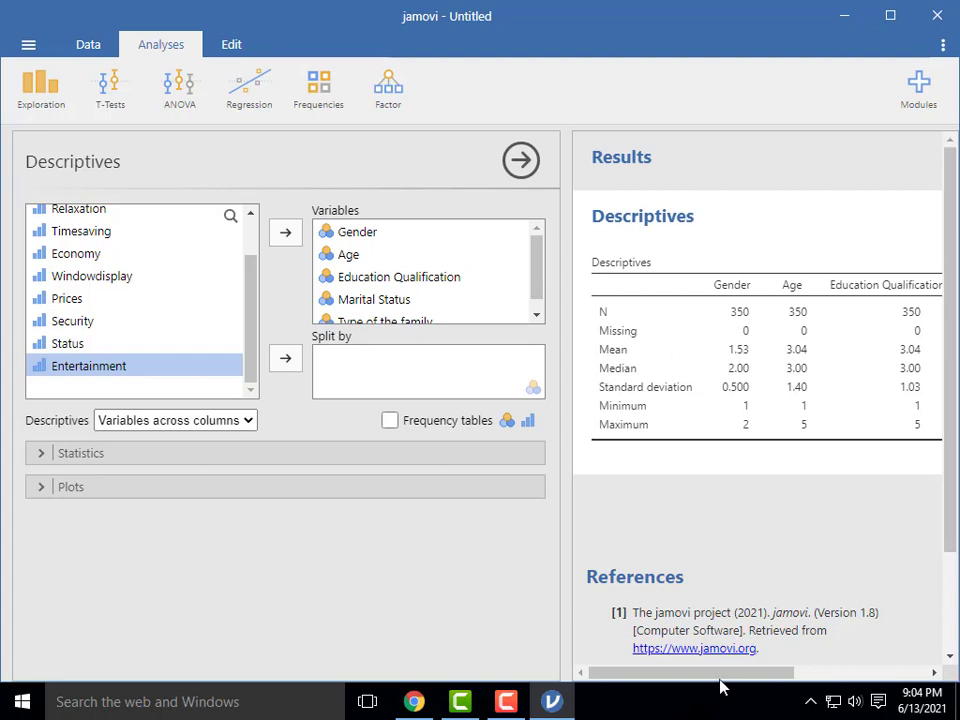
pyautogui.moveTo(731, 678); pyautogui.dragTo(793, 667)
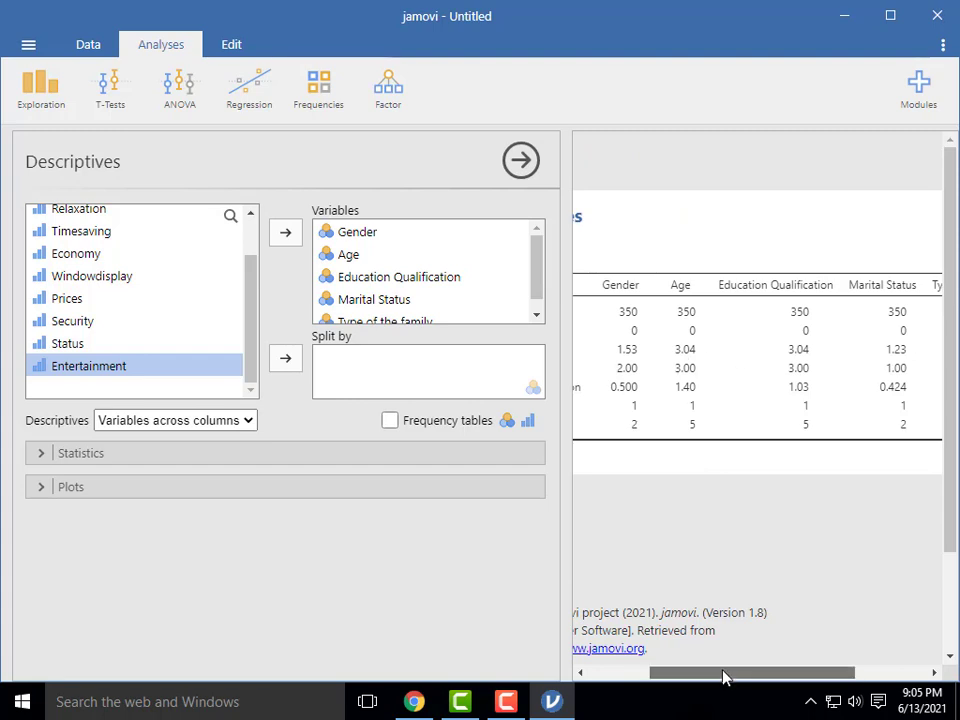
pyautogui.moveTo(724, 672); pyautogui.dragTo(634, 686)
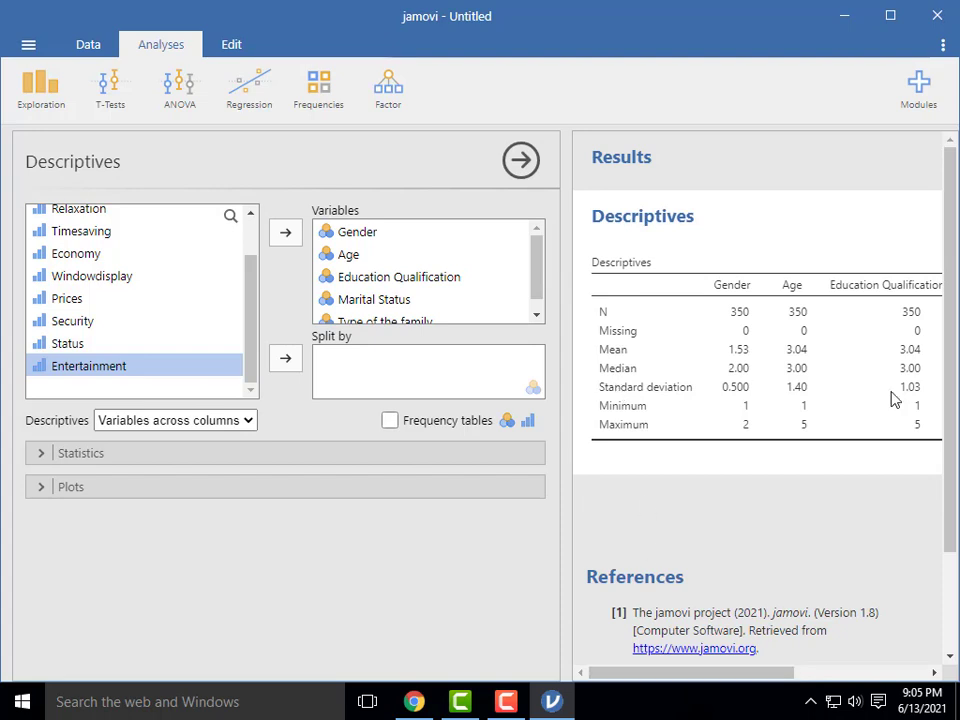
pyautogui.moveTo(947, 348); pyautogui.dragTo(943, 481)
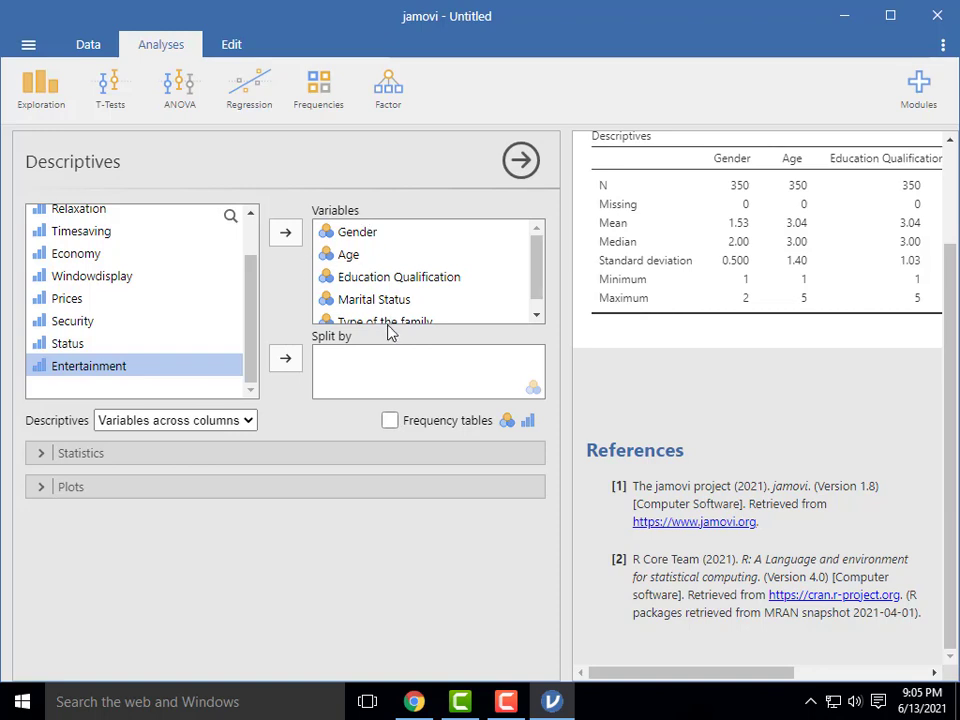
# Enable frequency tables for the analysed variables and review the frequencies from Gender through Type of the family
pyautogui.click(390, 423)
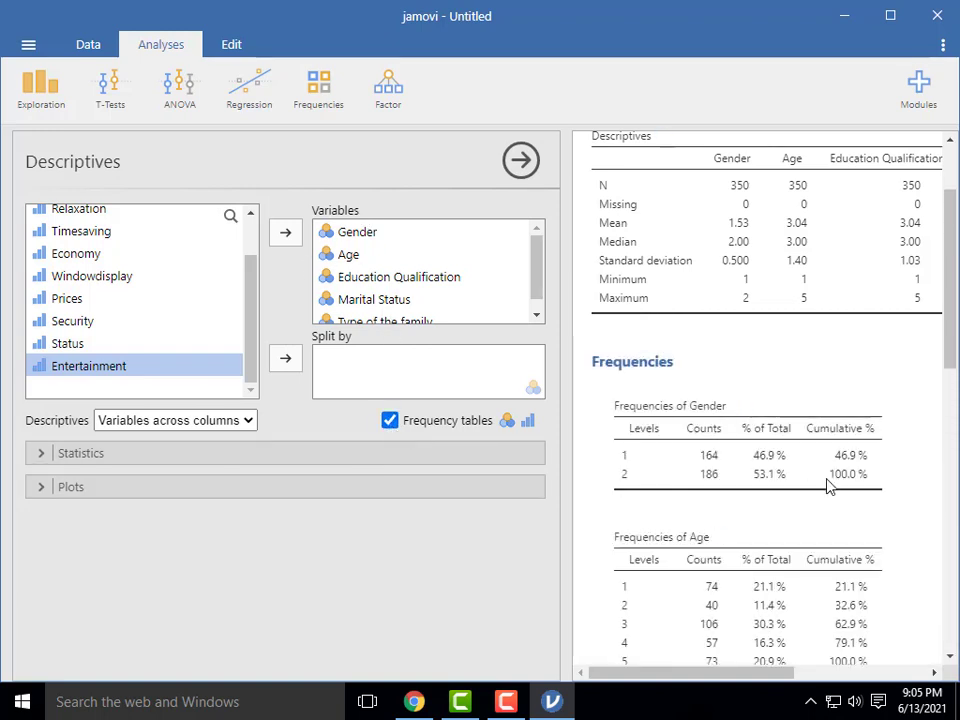
pyautogui.scroll(-3, 828, 486)
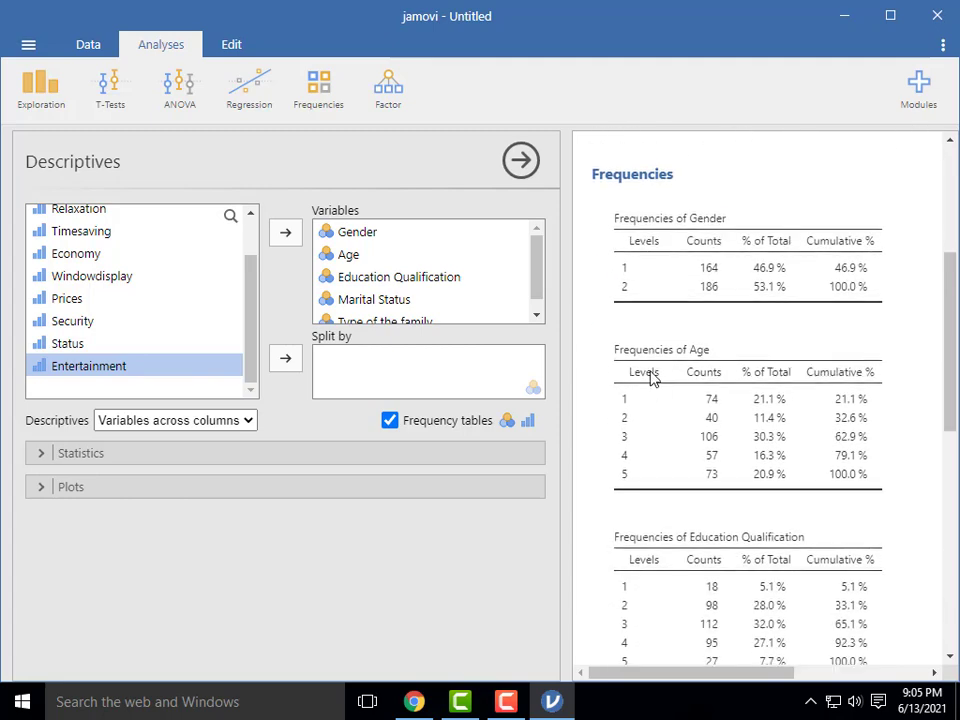
pyautogui.scroll(-3, 760, 390)
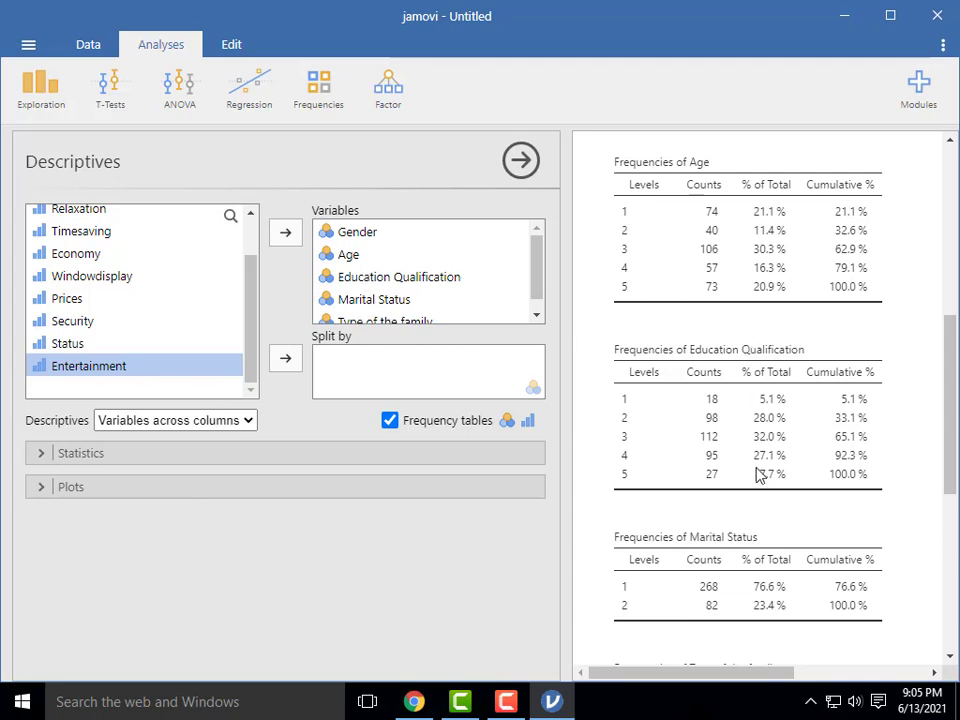
pyautogui.scroll(-3, 756, 474)
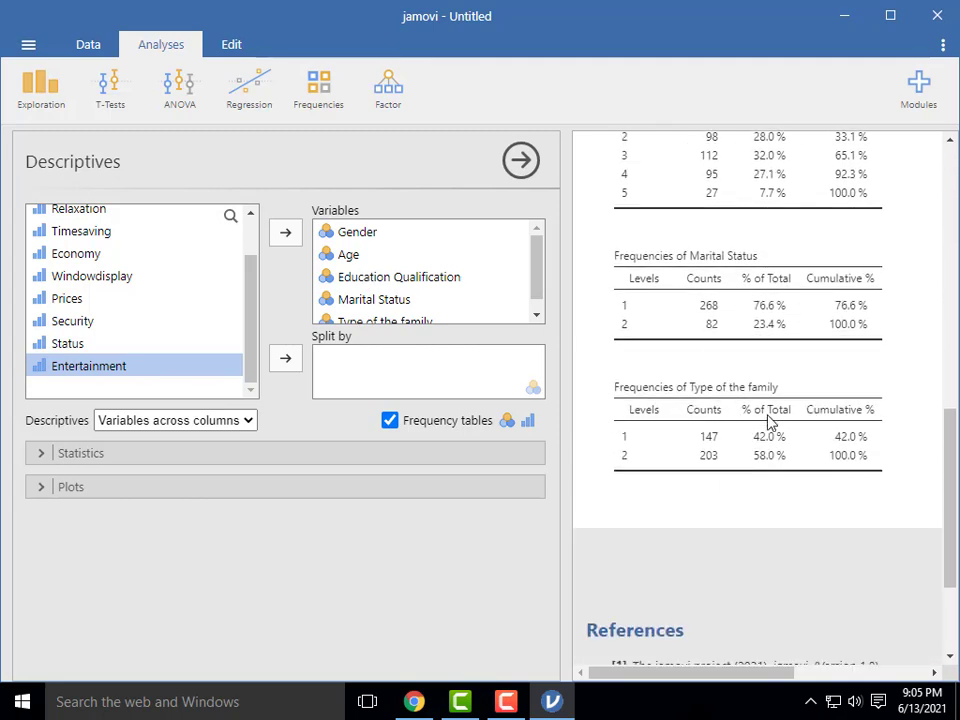
pyautogui.scroll(5, 767, 420)
pyautogui.scroll(-2, 768, 423)
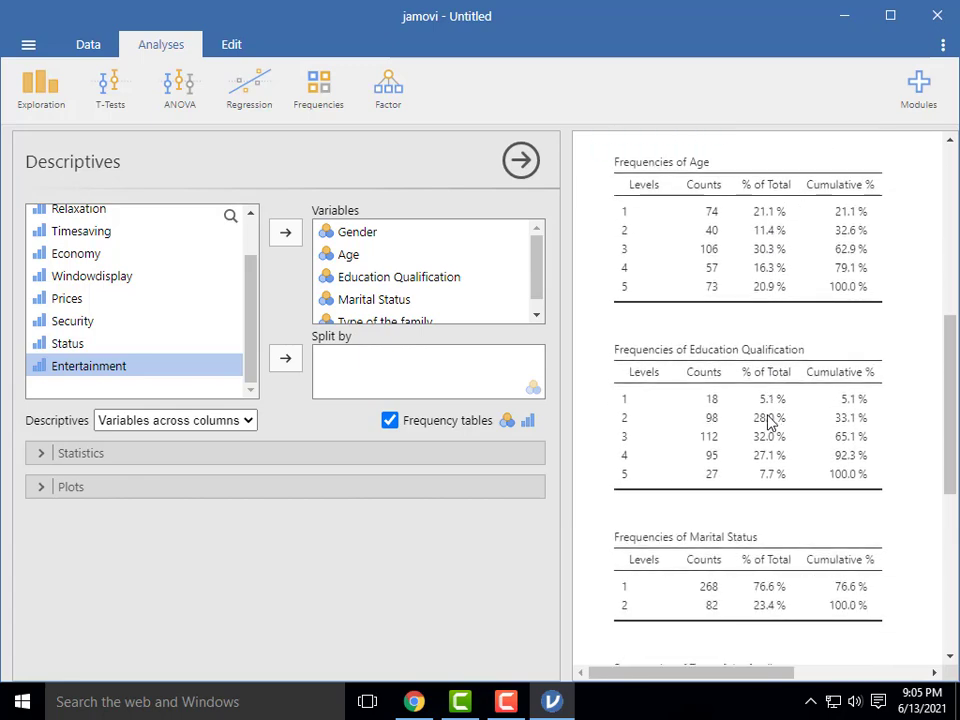
# Add bar plots for the analysed variables and review the charts in the results
pyautogui.click(40, 490)
pyautogui.scroll(-1, 337, 567)
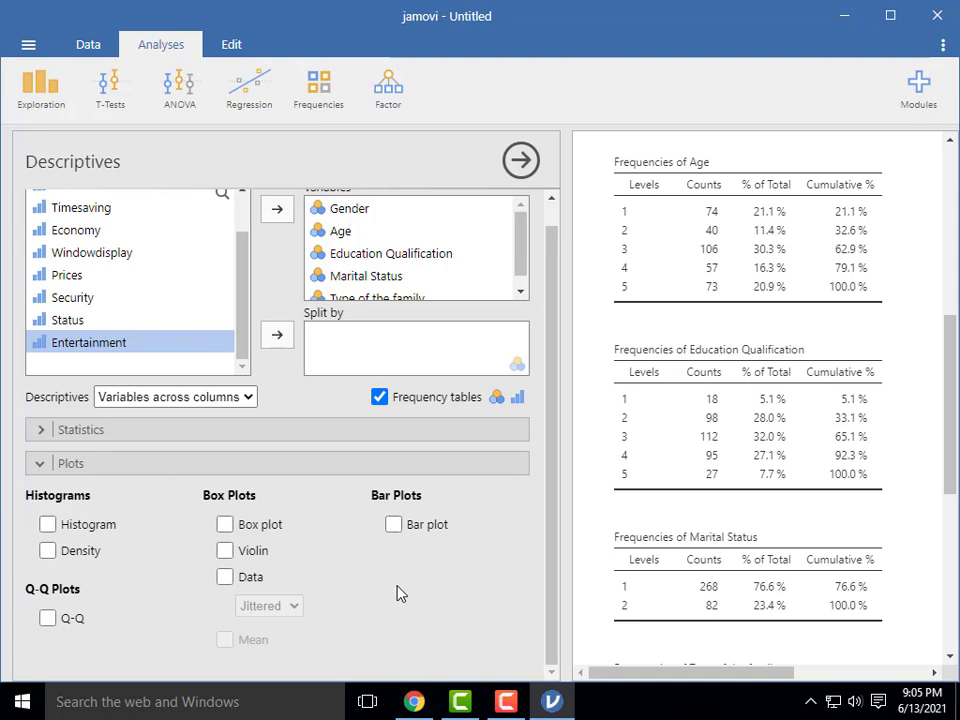
pyautogui.click(395, 528)
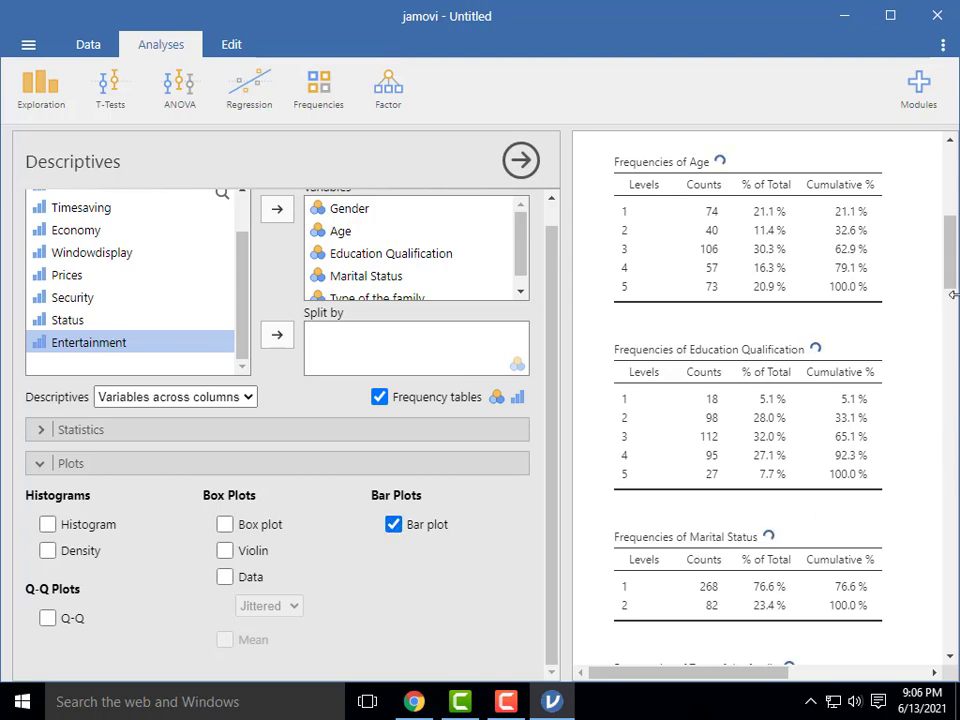
pyautogui.moveTo(949, 262); pyautogui.dragTo(945, 391)
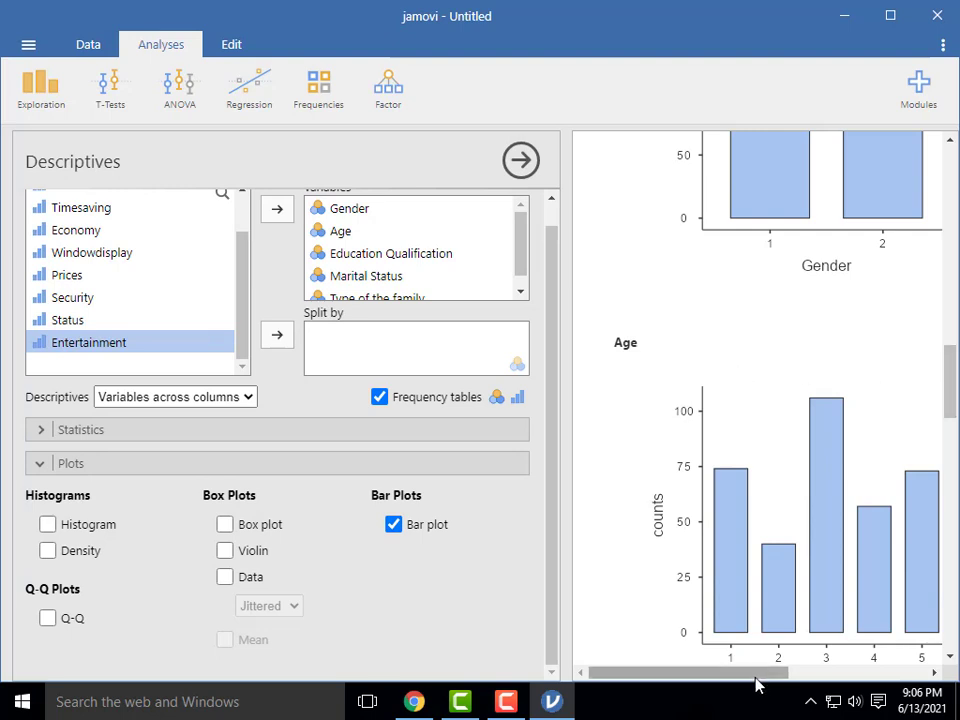
pyautogui.moveTo(752, 678); pyautogui.dragTo(793, 677)
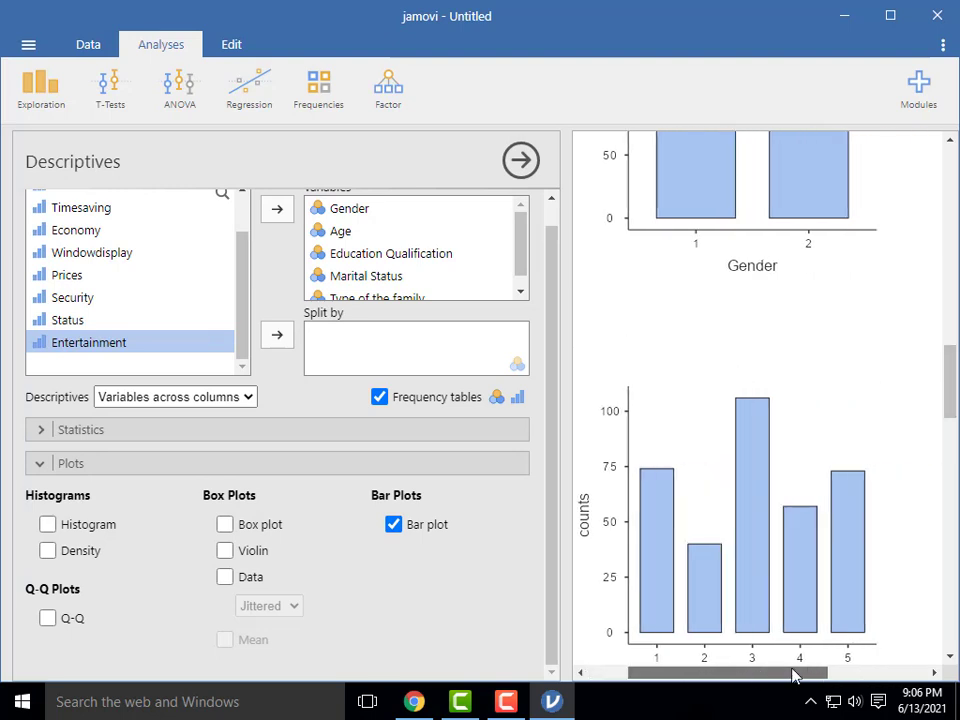
pyautogui.scroll(-12, 772, 337)
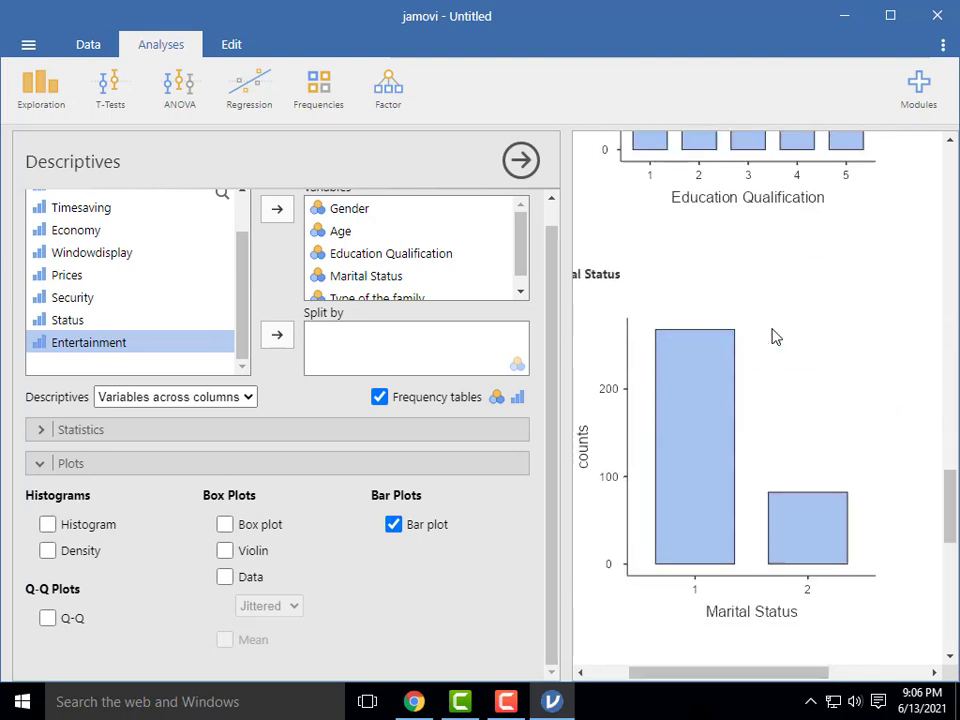
pyautogui.scroll(-4, 772, 337)
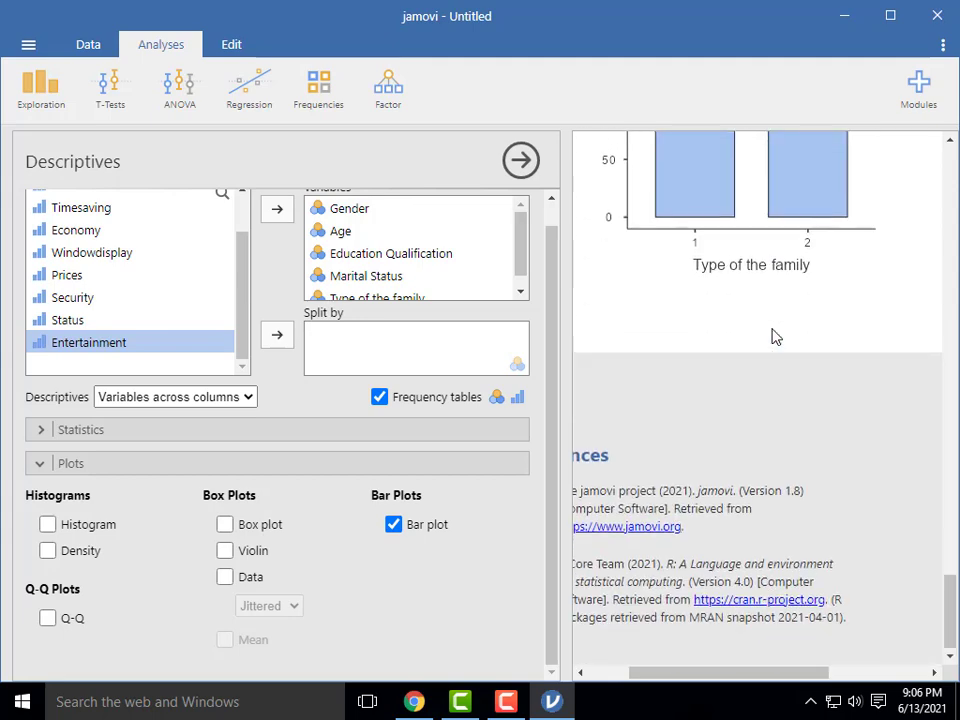
pyautogui.scroll(8, 772, 337)
pyautogui.scroll(10, 772, 337)
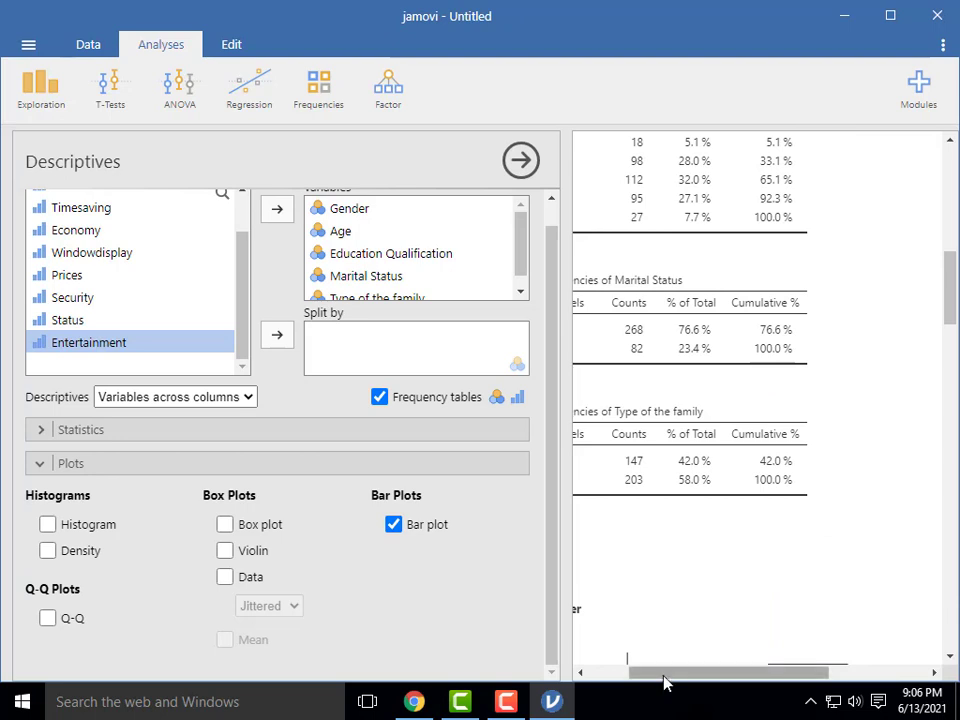
pyautogui.moveTo(665, 672); pyautogui.dragTo(622, 672)
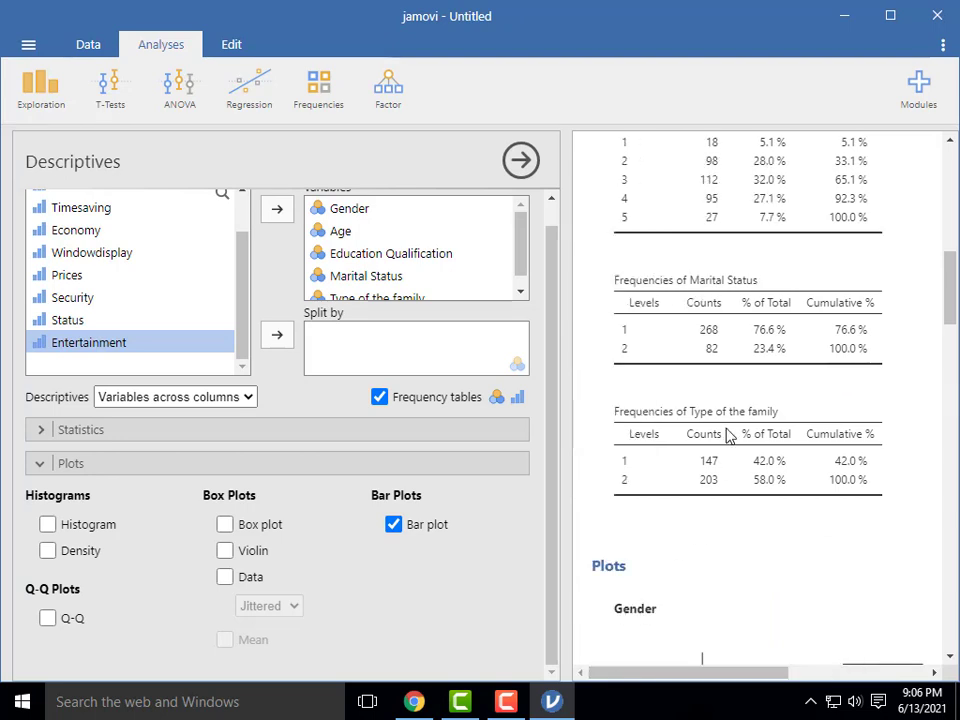